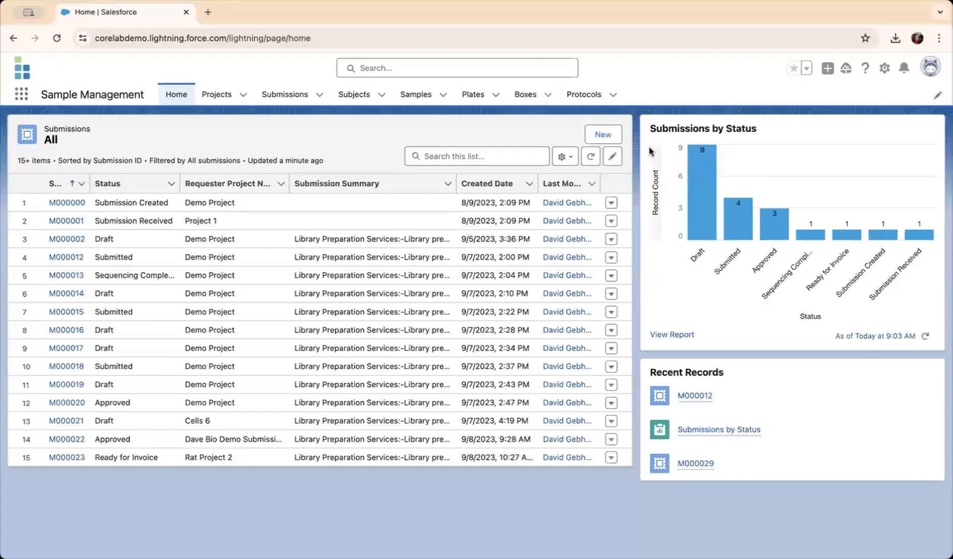
# - Review the Submissions by Status chart and open submission M000012 from the recent records
pyautogui.moveTo(651, 129); pyautogui.dragTo(762, 126)
pyautogui.click(768, 127)
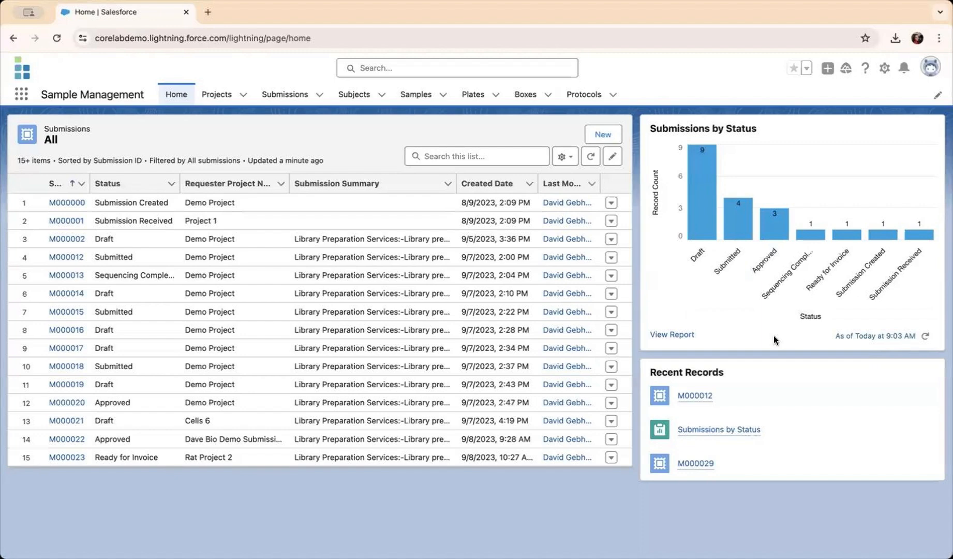
pyautogui.click(703, 395)
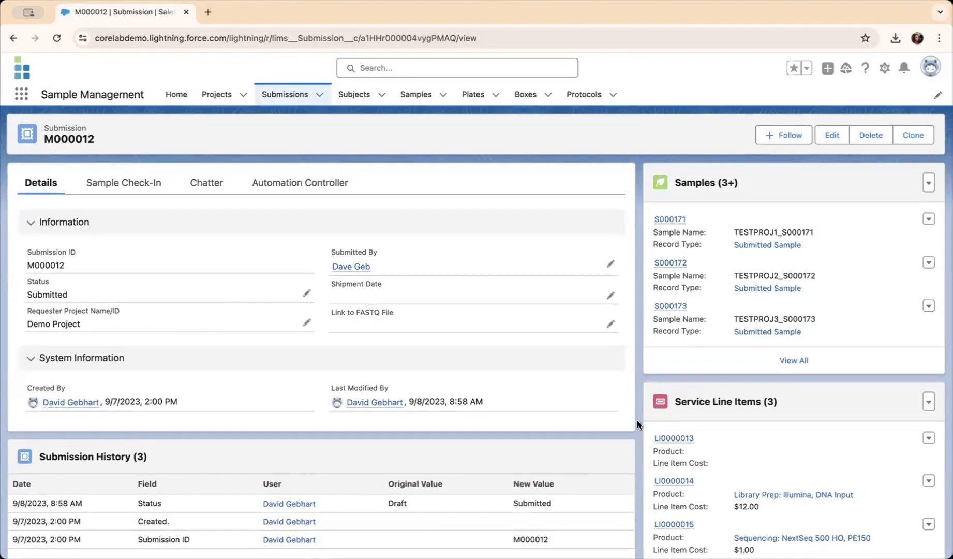
# - Open the Submissions list and switch it to the All Draft and Submitted view
pyautogui.click(295, 98)
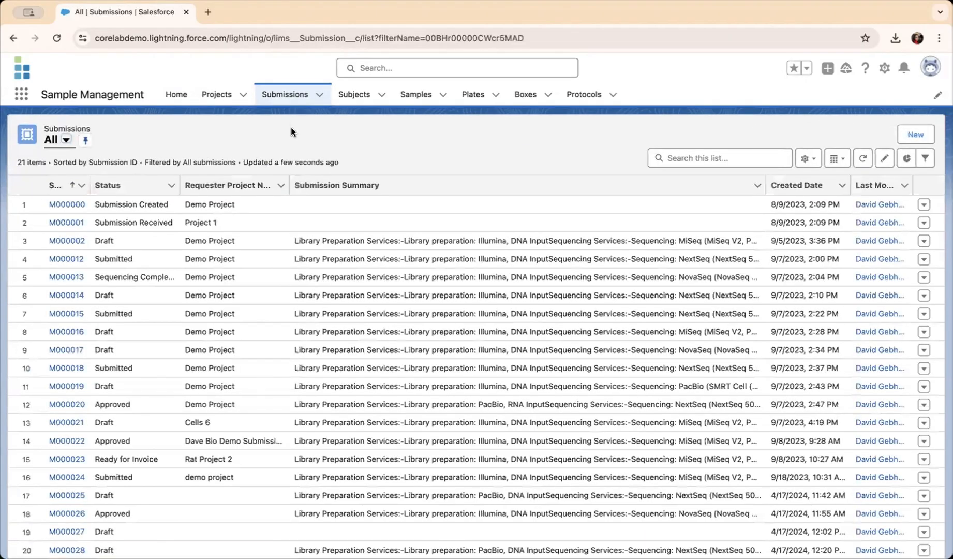
pyautogui.click(65, 142)
pyautogui.click(105, 201)
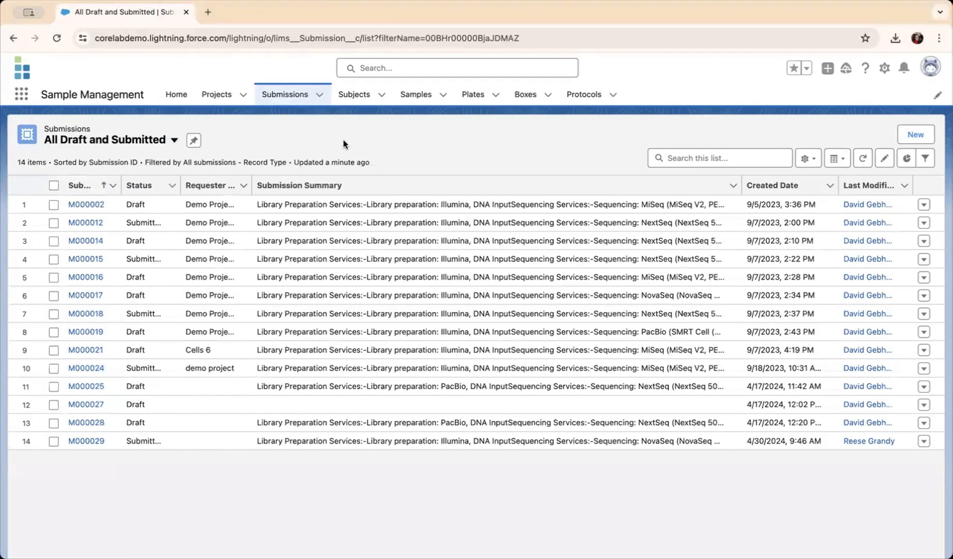
# - Return to the home page, find the Submission Portal app and open it
pyautogui.click(177, 102)
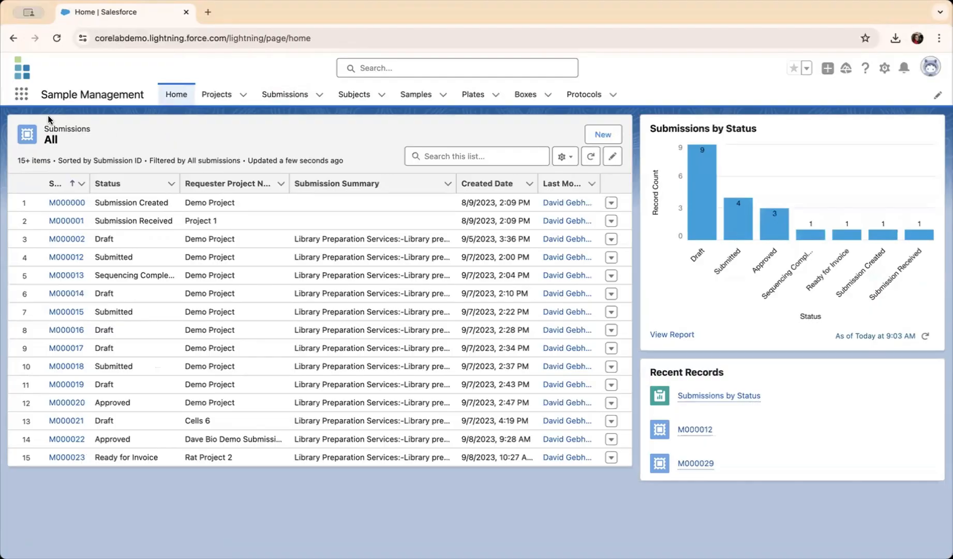
pyautogui.click(27, 101)
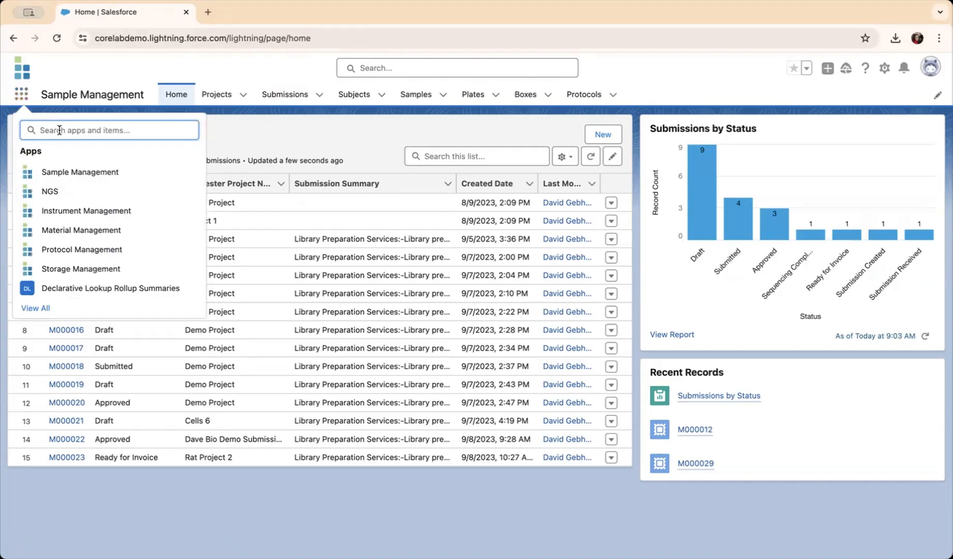
pyautogui.write('p')
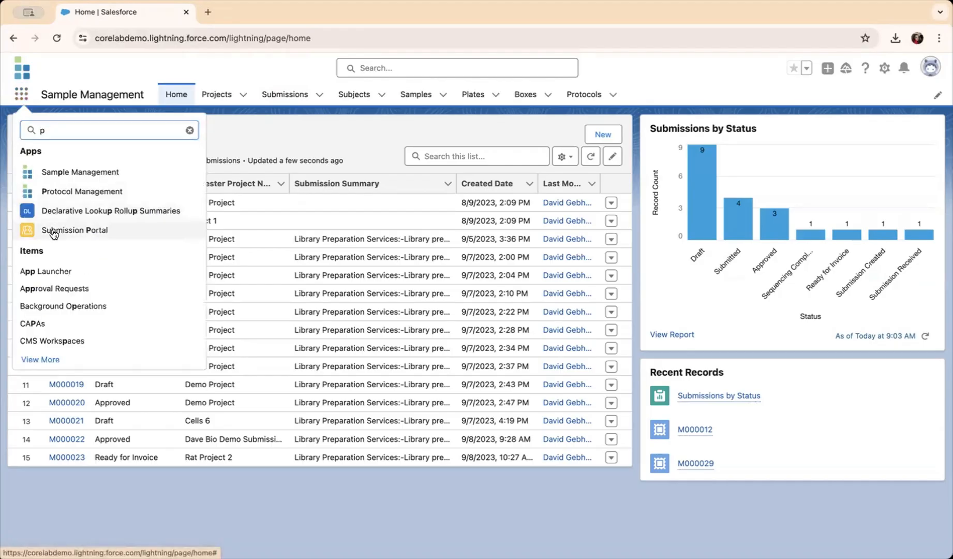
pyautogui.click(53, 231)
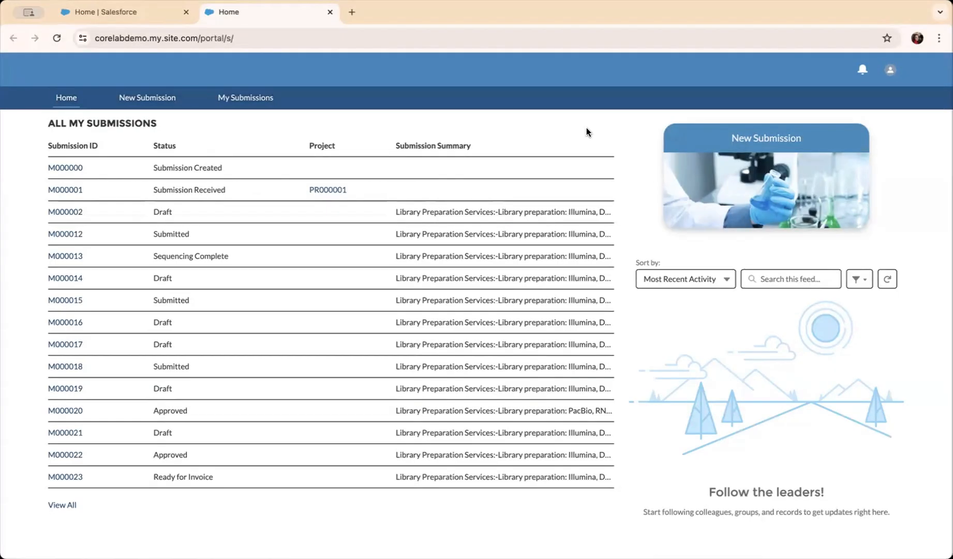
# - Start a new submission in the portal and choose the requester's contact on whose behalf it is made
pyautogui.click(762, 141)
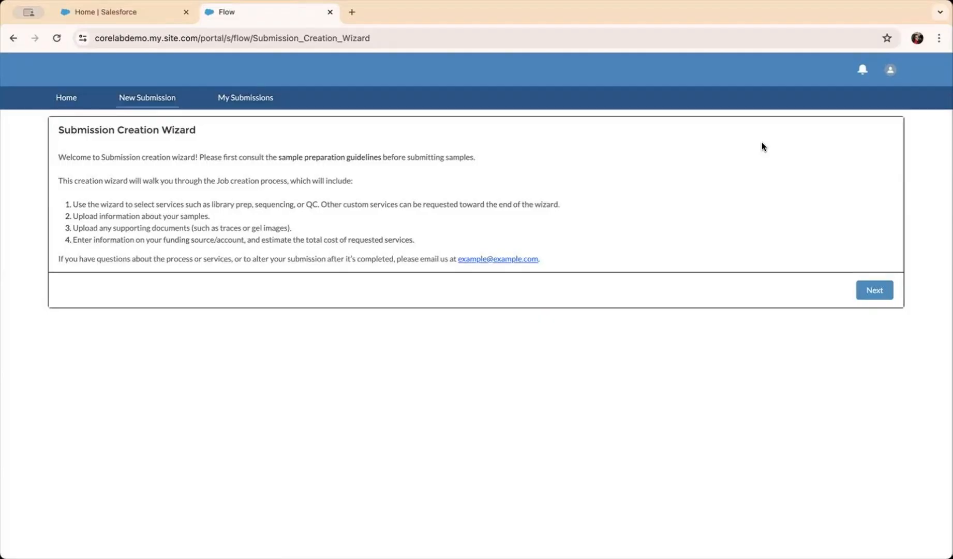
pyautogui.click(872, 290)
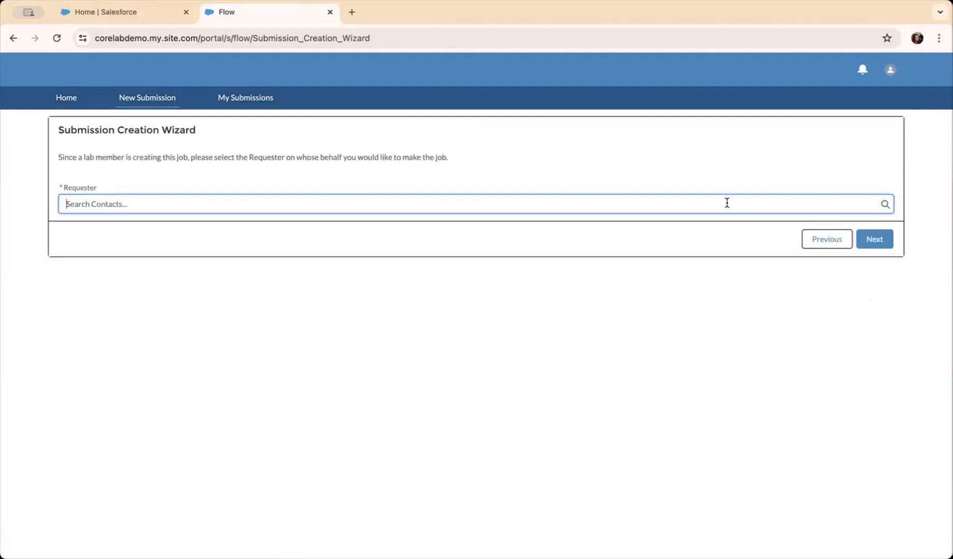
pyautogui.write('dav')
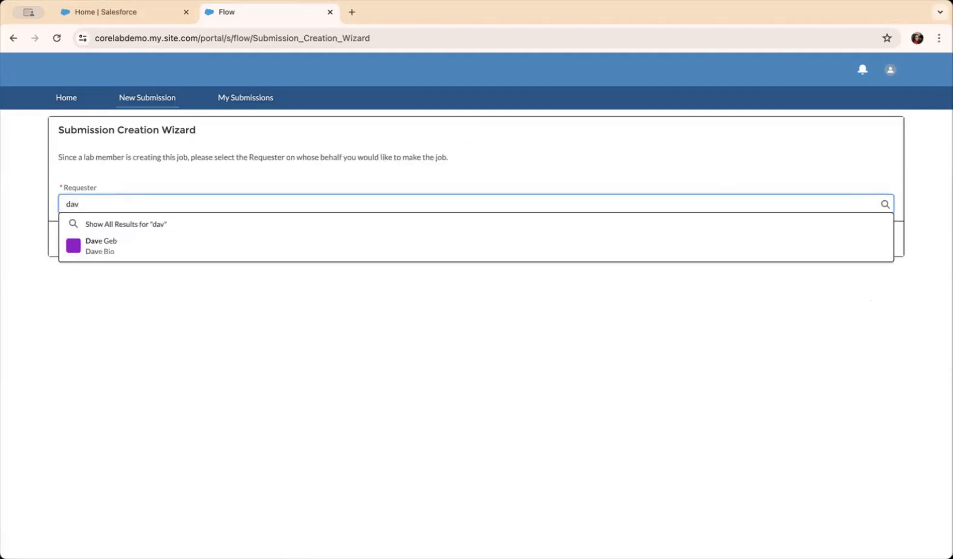
pyautogui.click(563, 255)
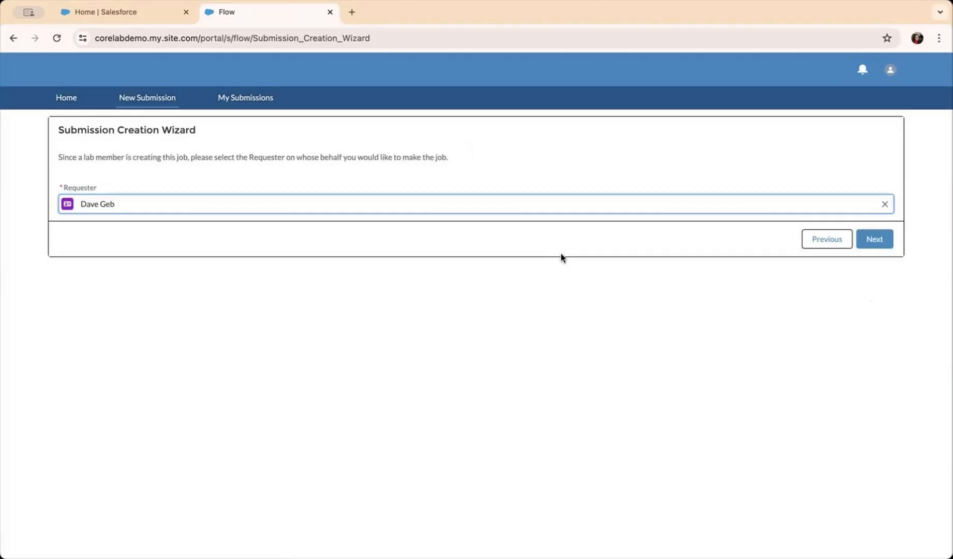
pyautogui.click(873, 244)
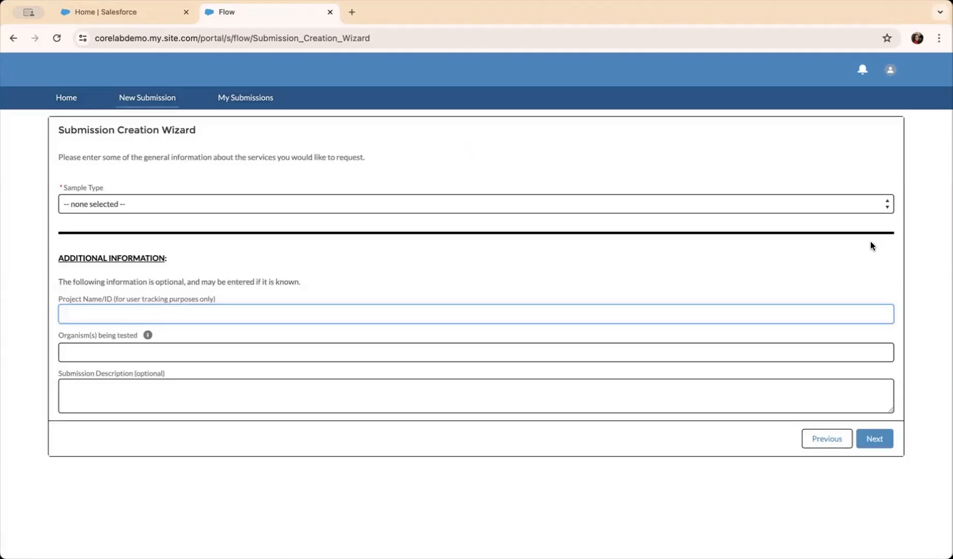
# - Set the submission's sample type to DNA and its sample sub type to Genomic DNA
pyautogui.click(846, 205)
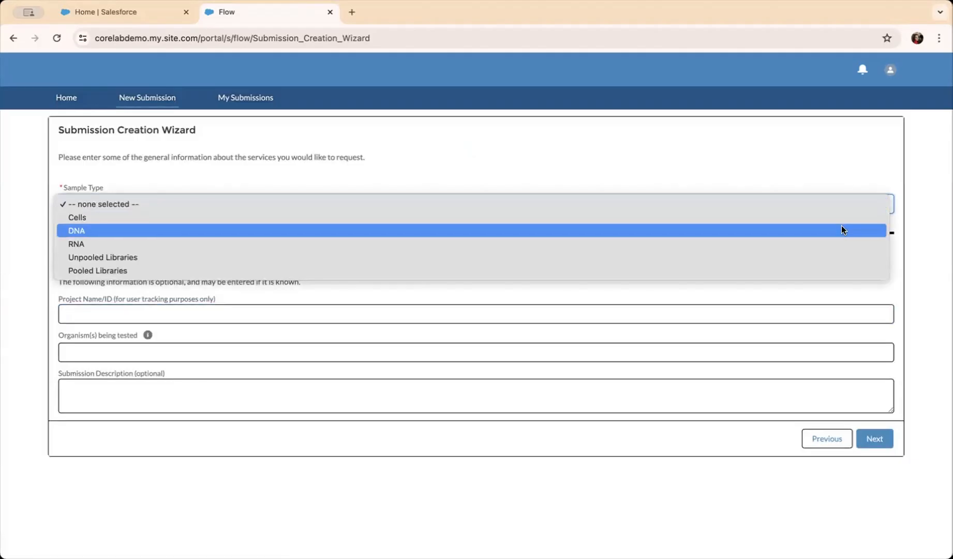
pyautogui.click(841, 229)
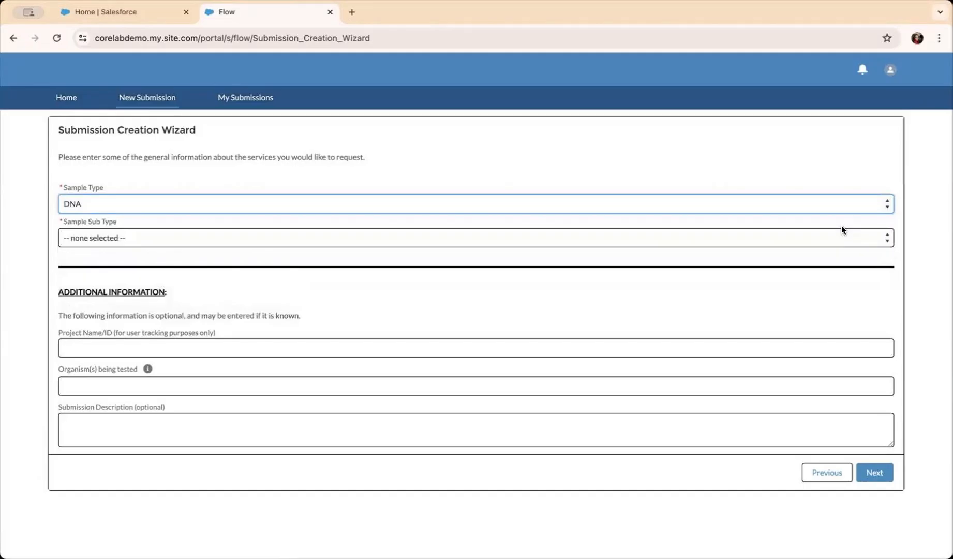
pyautogui.click(843, 239)
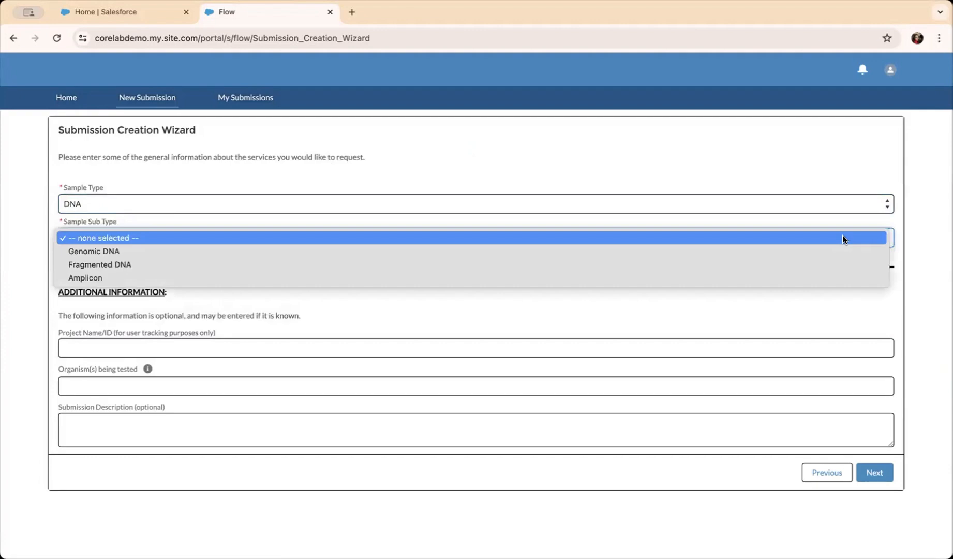
pyautogui.click(839, 253)
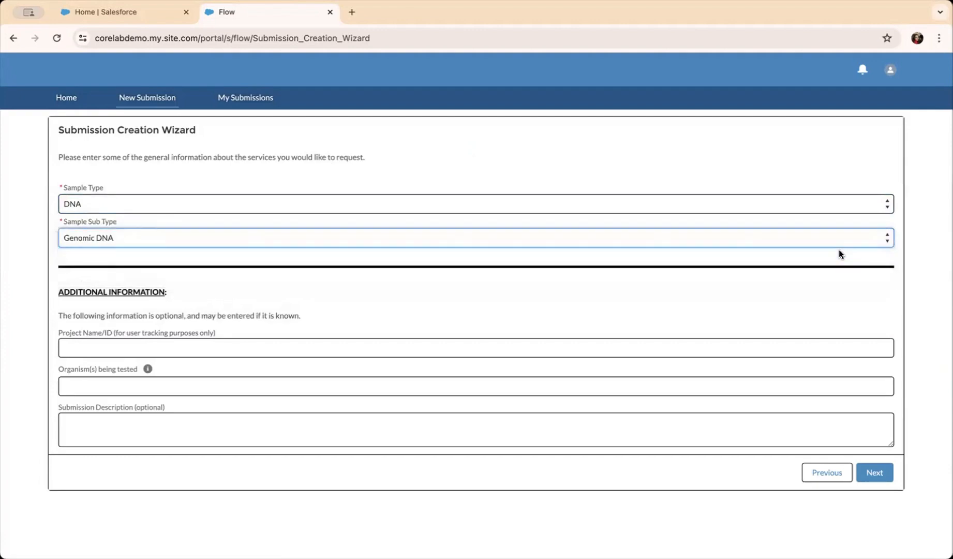
pyautogui.click(840, 252)
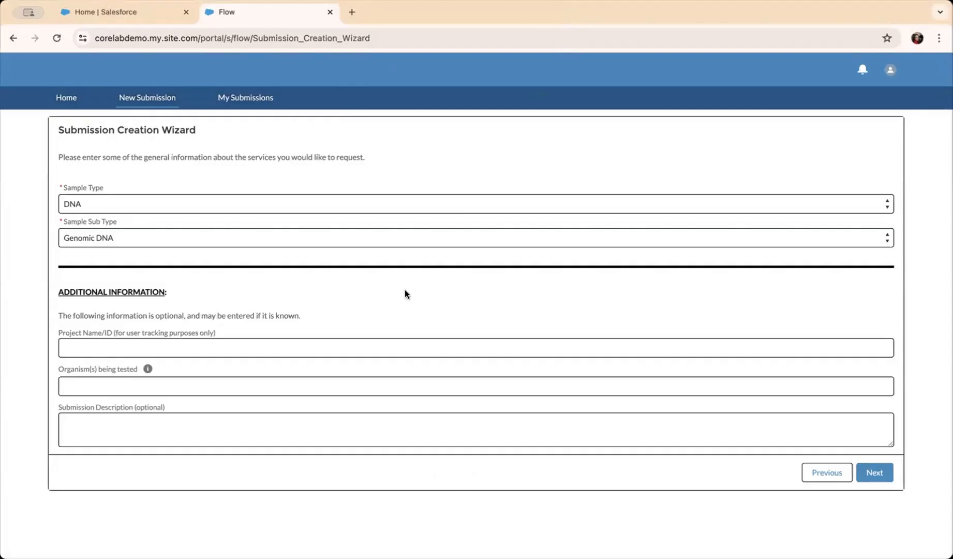
# - Enter "human" as the organism being tested and continue to the requested services page
pyautogui.click(287, 387)
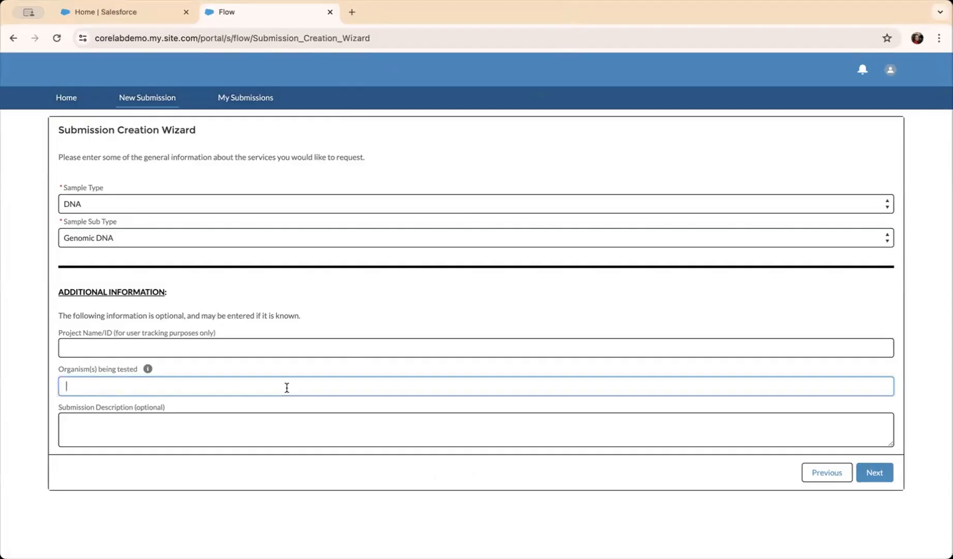
pyautogui.write('human')
pyautogui.click(775, 487)
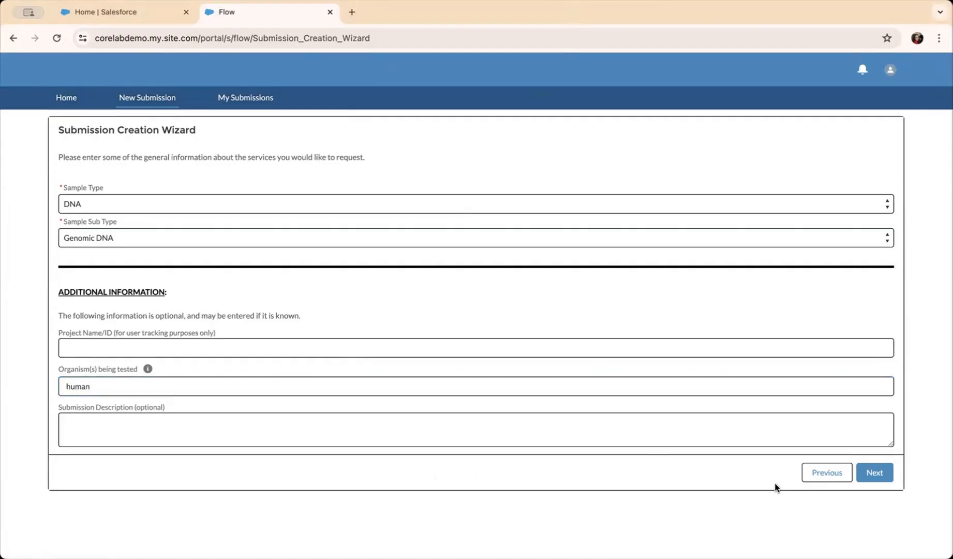
pyautogui.click(874, 480)
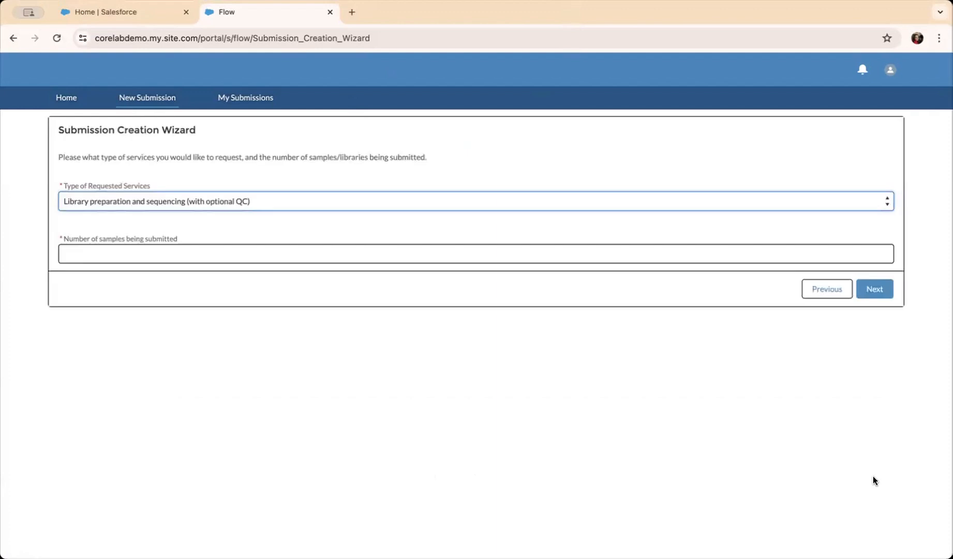
# - Request Library preparation and sequencing (with optional QC) for 5 samples and continue to the QC options
pyautogui.click(689, 196)
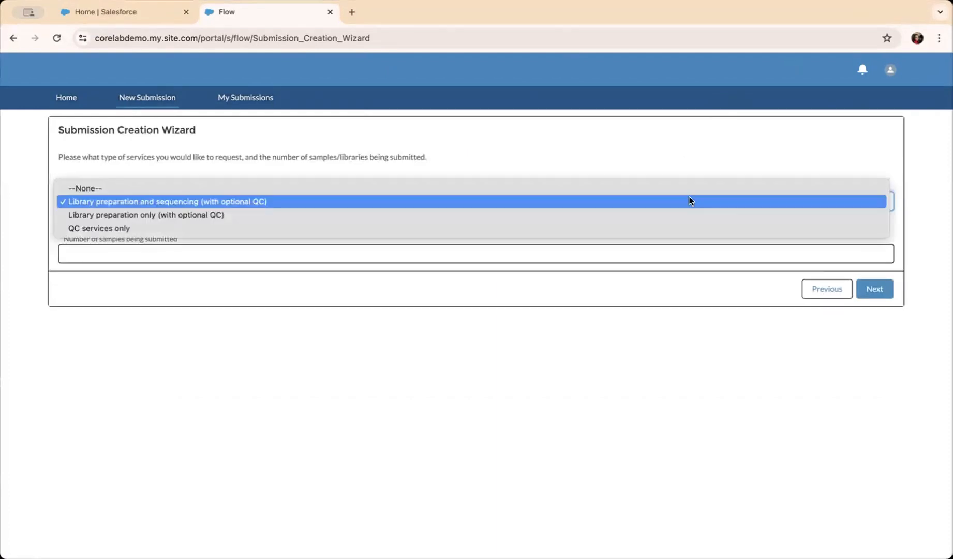
pyautogui.click(689, 197)
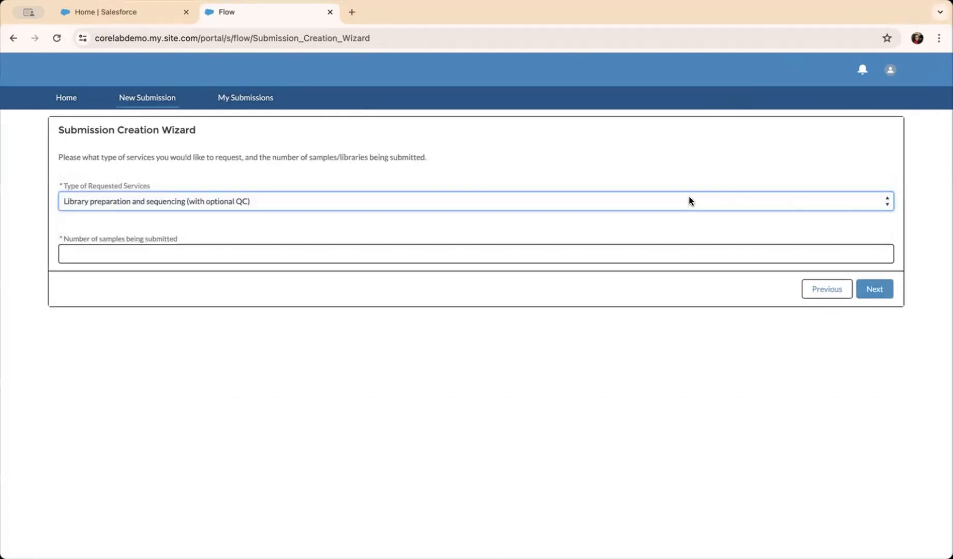
pyautogui.click(622, 254)
pyautogui.write('5')
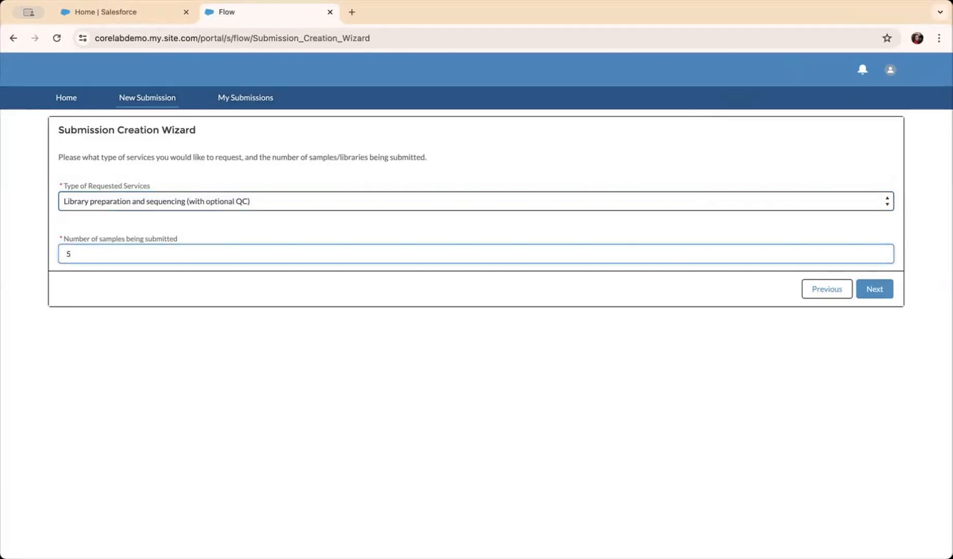
pyautogui.click(702, 292)
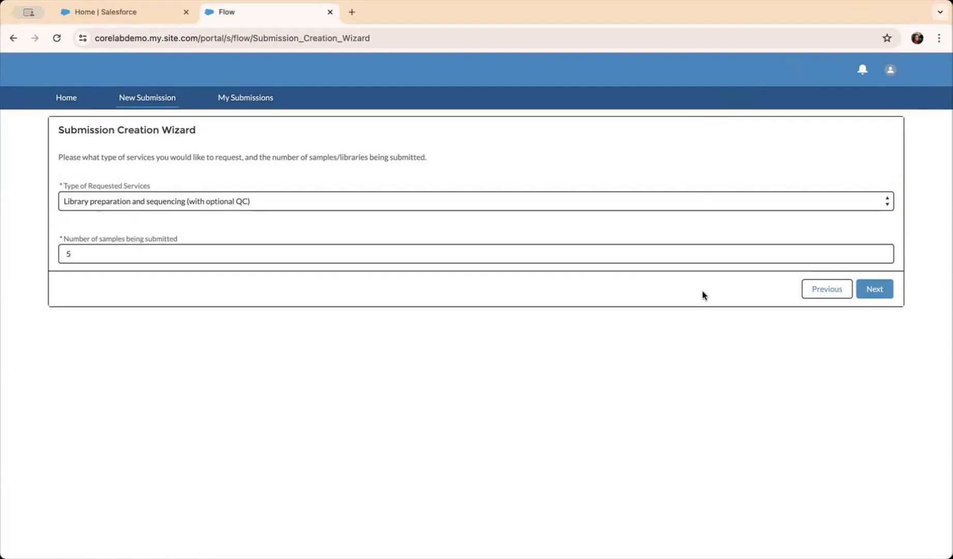
pyautogui.click(882, 289)
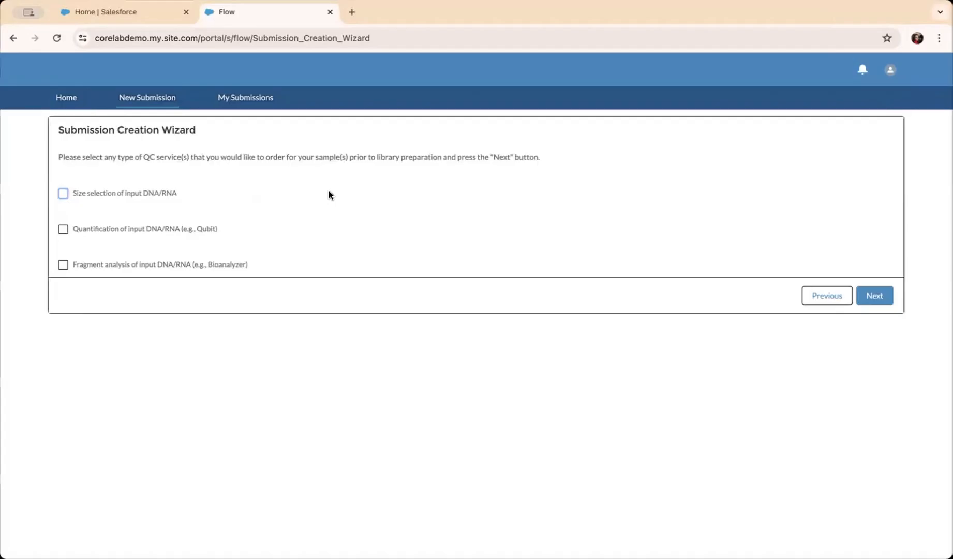
# - Order size selection of the input DNA/RNA with a range of 50 bp as the only pre-library QC service, and continue
pyautogui.click(64, 193)
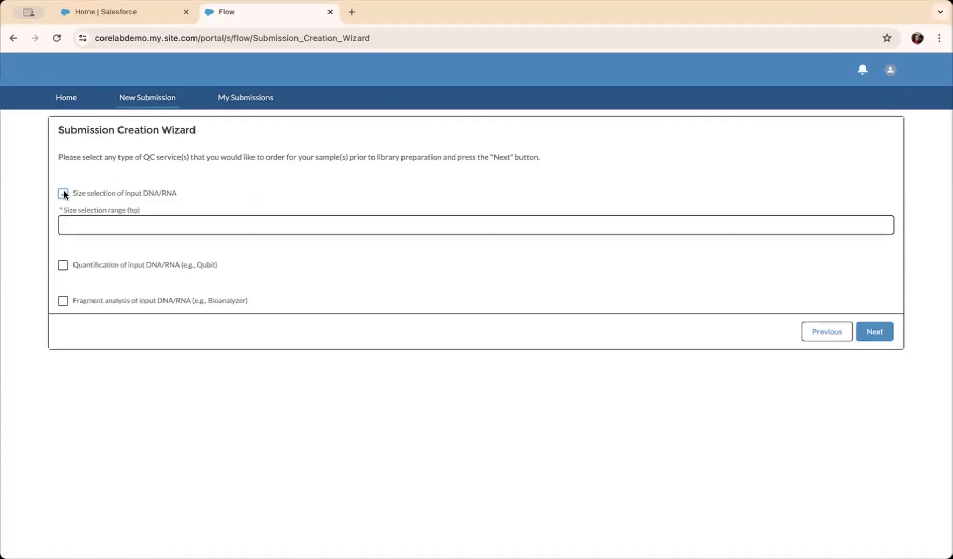
pyautogui.click(86, 220)
pyautogui.write('50')
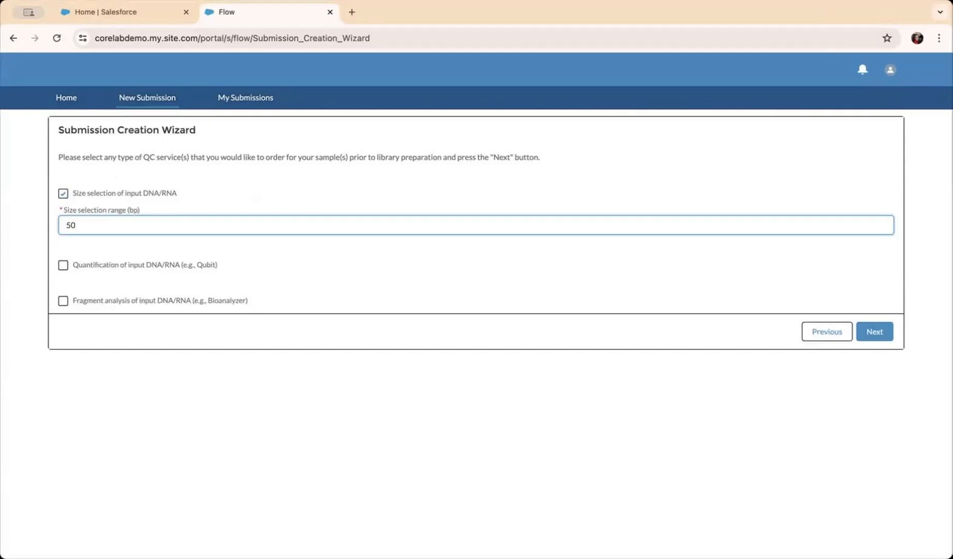
pyautogui.click(62, 301)
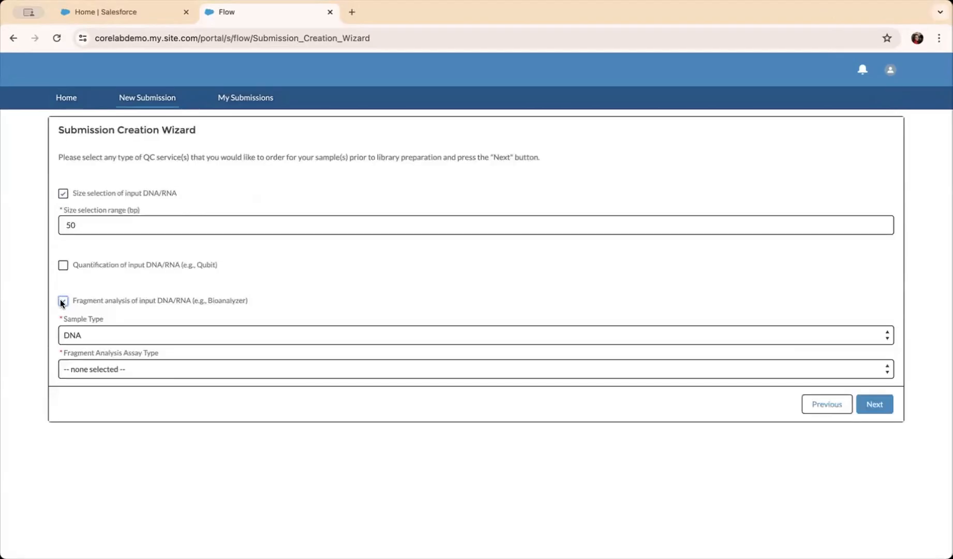
pyautogui.click(61, 301)
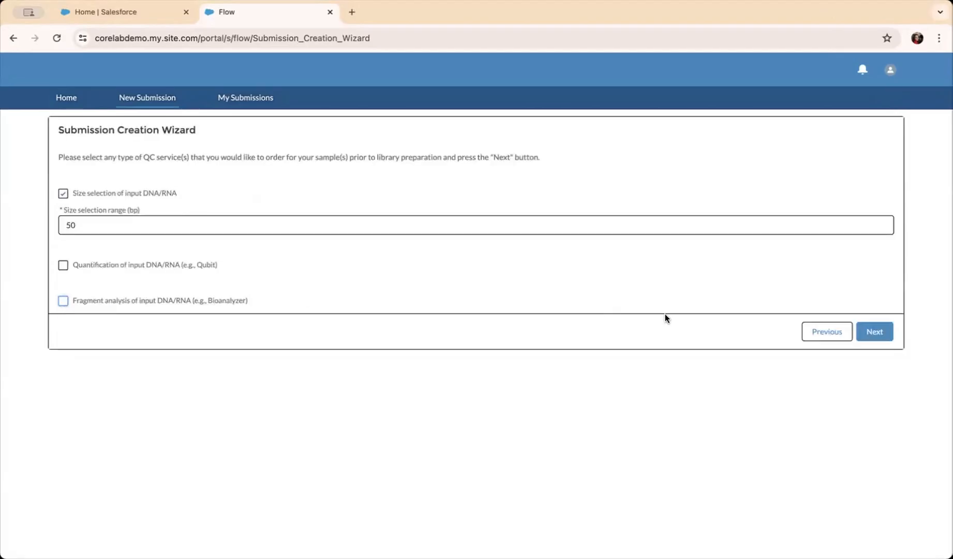
pyautogui.click(874, 332)
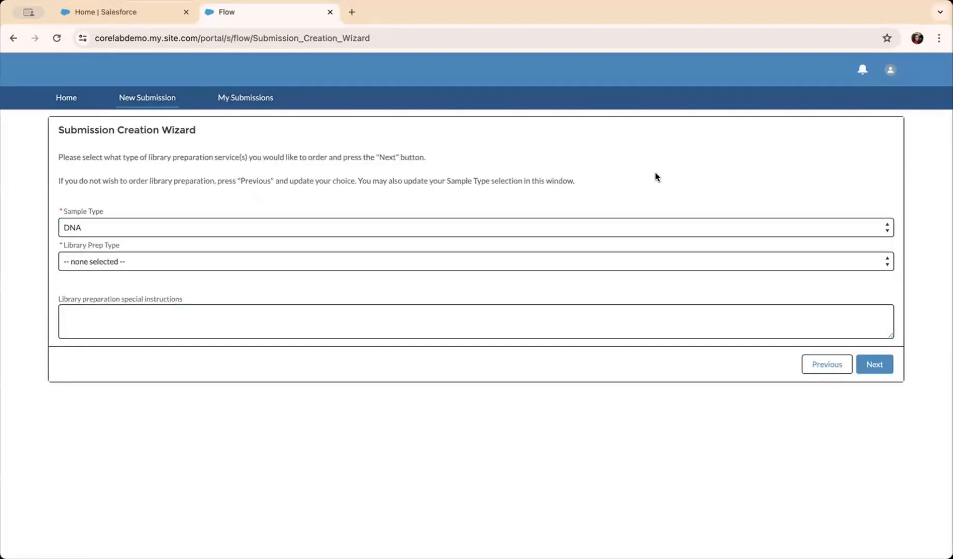
# - Set the library prep type to Illumina, DNA Input, and add qPCR quantification of libraries as QC after library preparation
pyautogui.click(594, 260)
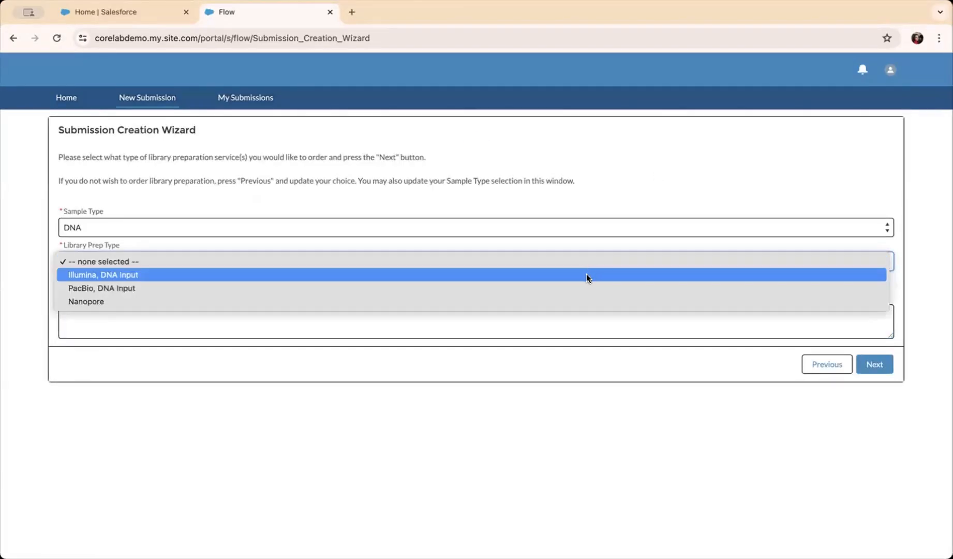
pyautogui.click(586, 275)
pyautogui.click(588, 279)
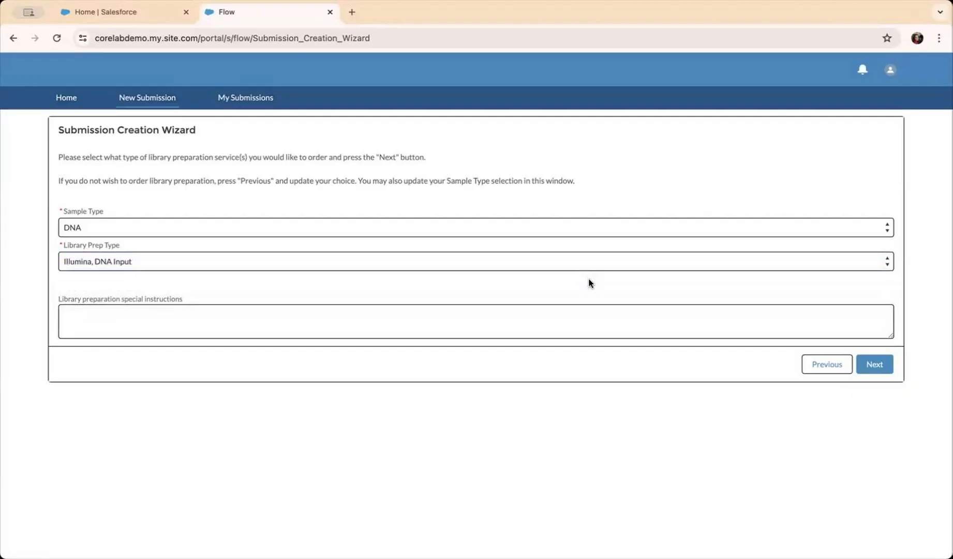
pyautogui.click(878, 365)
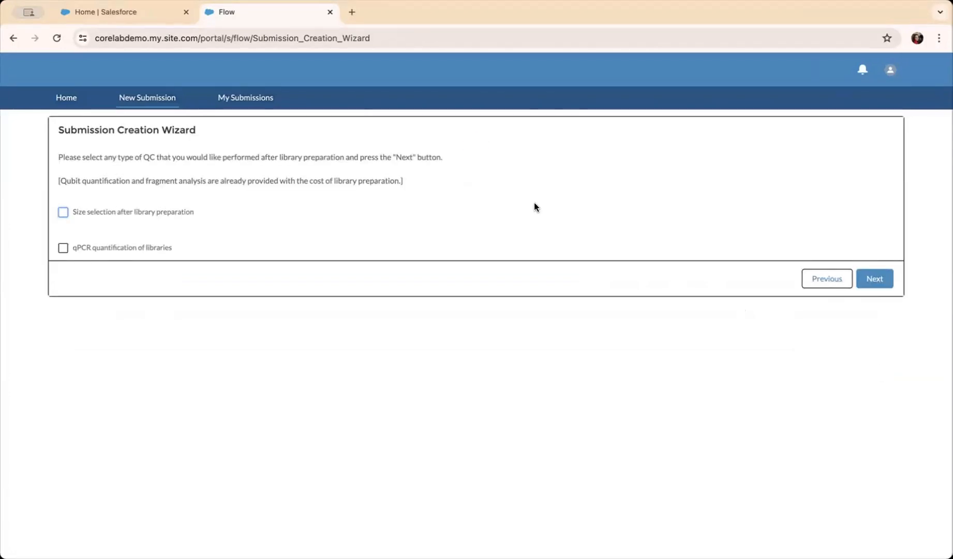
pyautogui.click(63, 249)
pyautogui.click(870, 282)
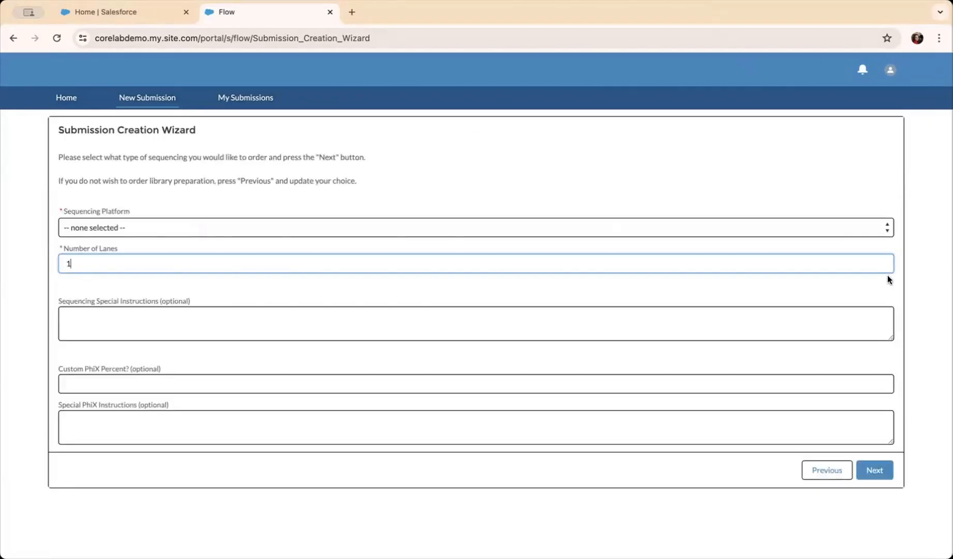
# - Set the sequencing platform to NovaSeq with run type NovaSeq S1, PE150, and create the submission with the selected services
pyautogui.click(860, 226)
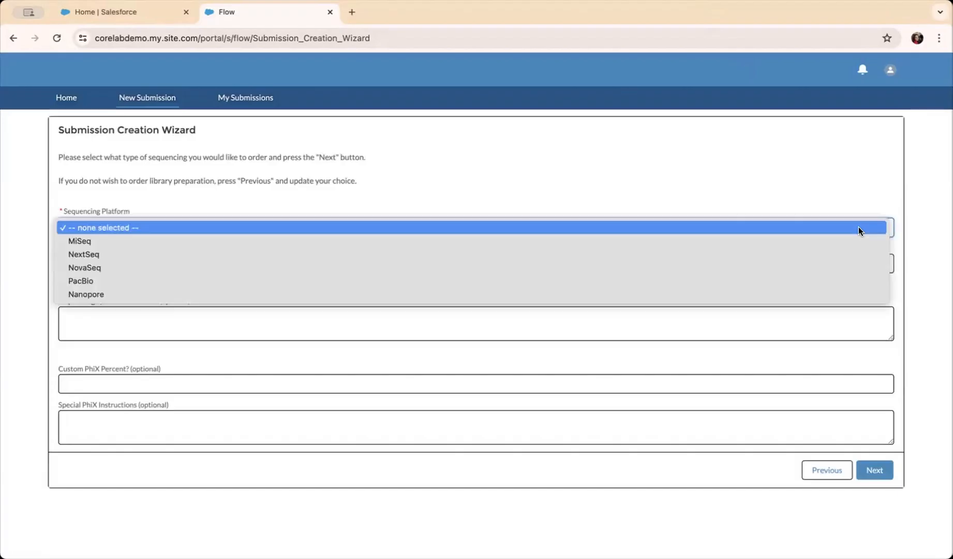
pyautogui.click(847, 268)
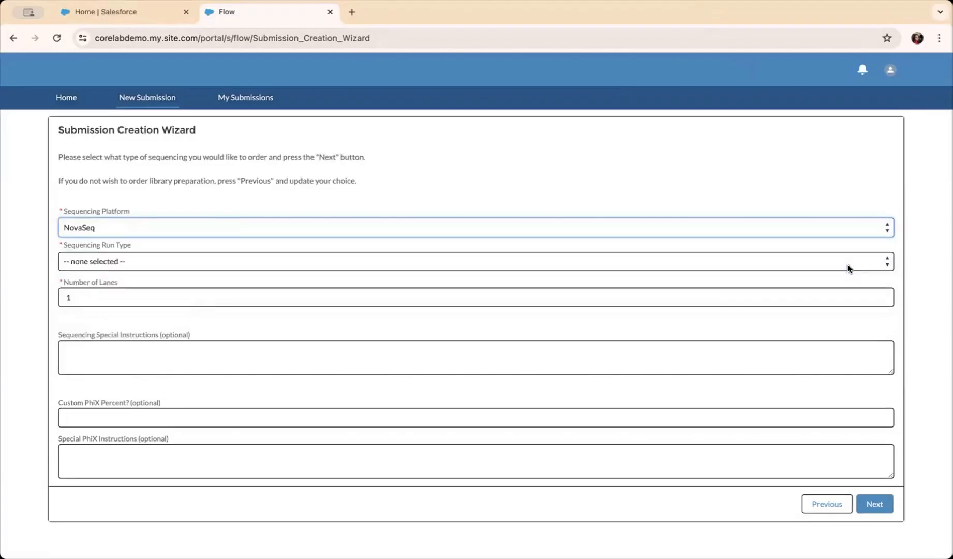
pyautogui.click(848, 264)
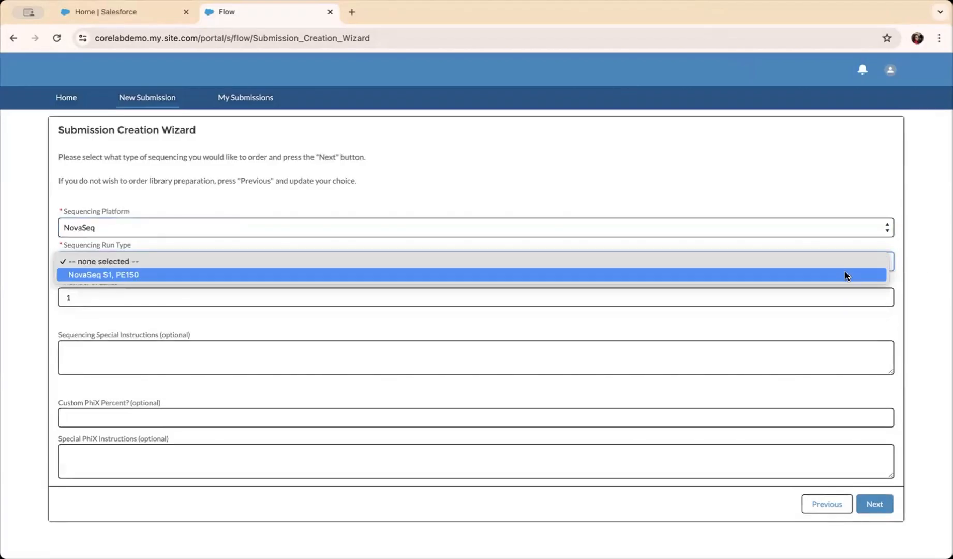
pyautogui.click(843, 276)
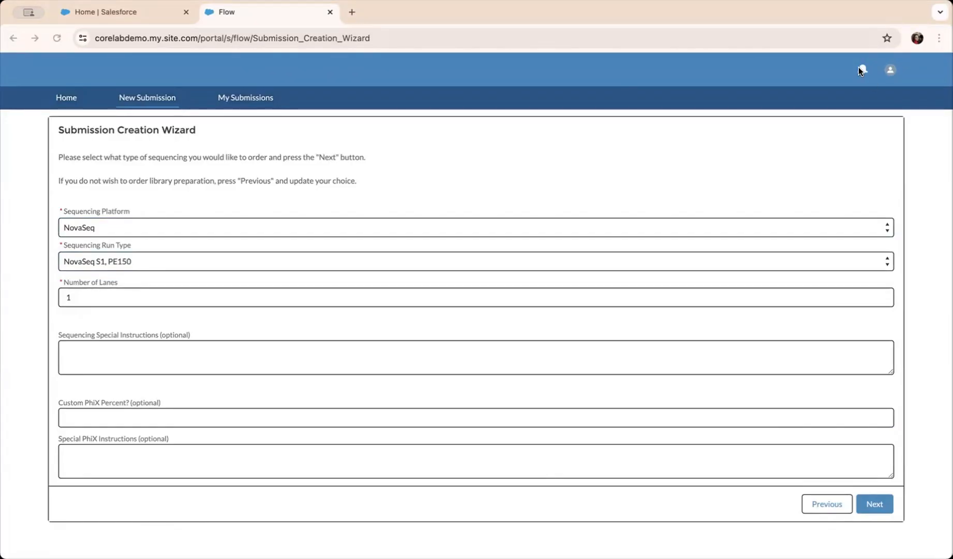
pyautogui.click(820, 12)
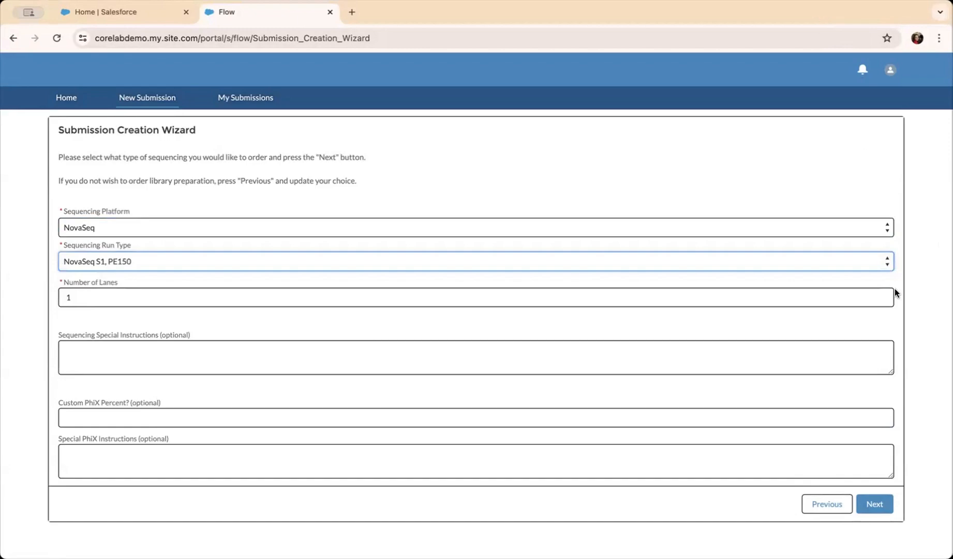
pyautogui.click(897, 303)
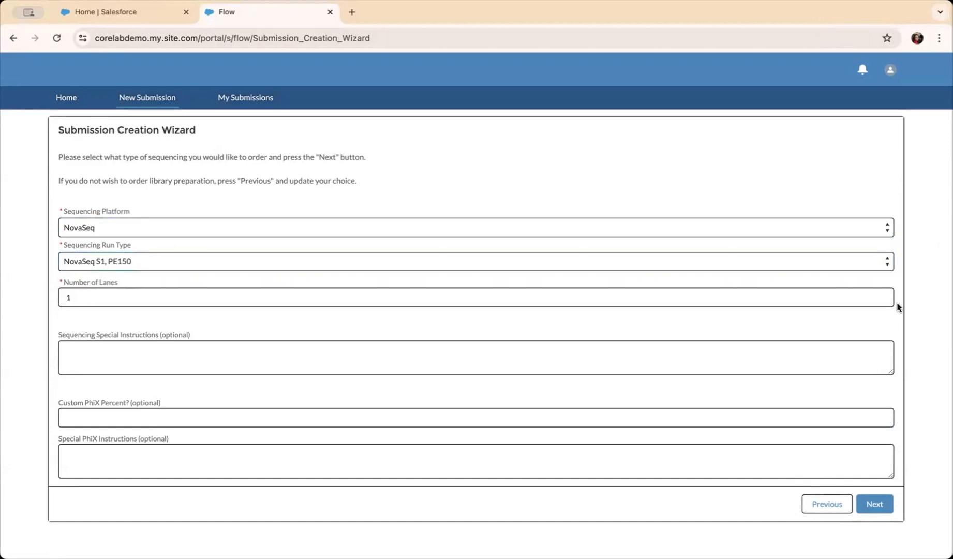
pyautogui.click(874, 503)
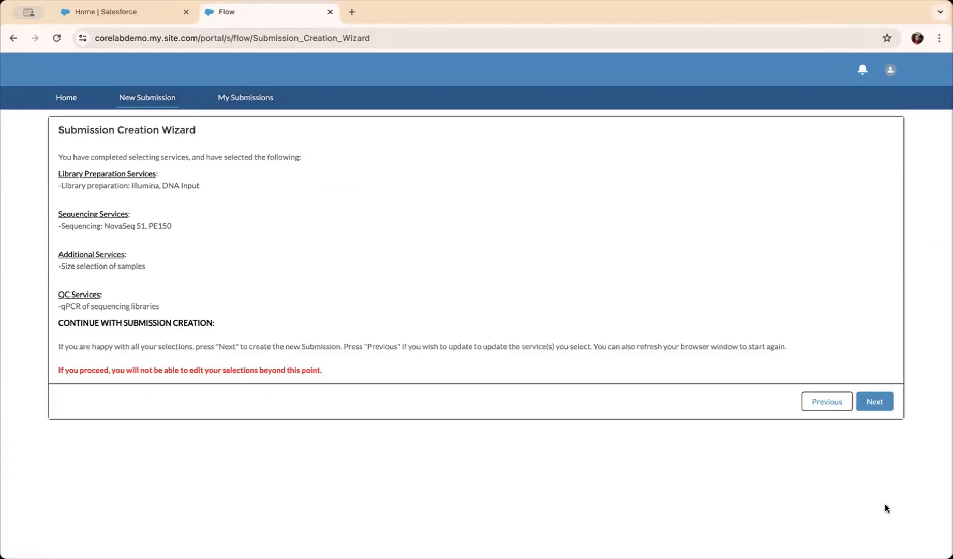
pyautogui.click(876, 404)
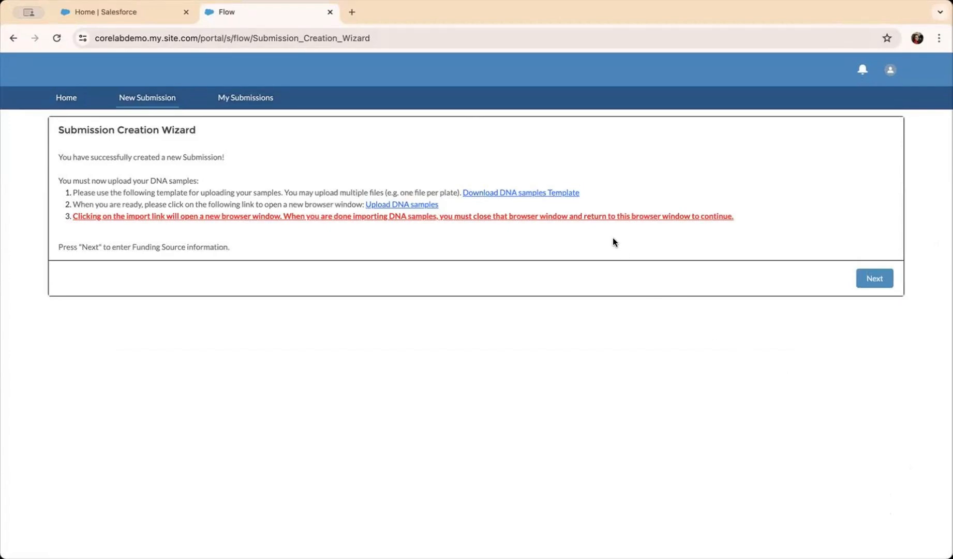
# - Download the DNA samples template, import the filled sample CSV file into the submission, and return to the wizard
pyautogui.click(567, 197)
pyautogui.click(430, 205)
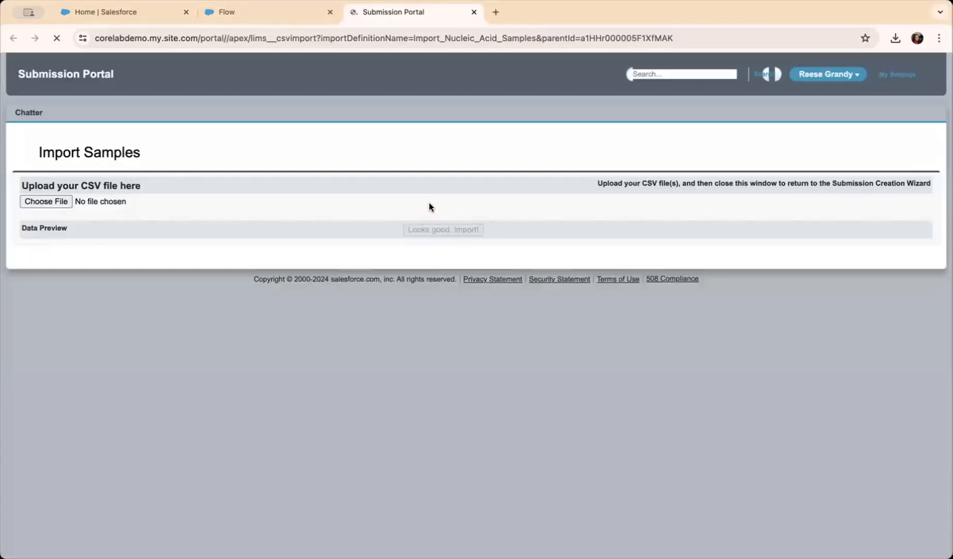
pyautogui.click(59, 202)
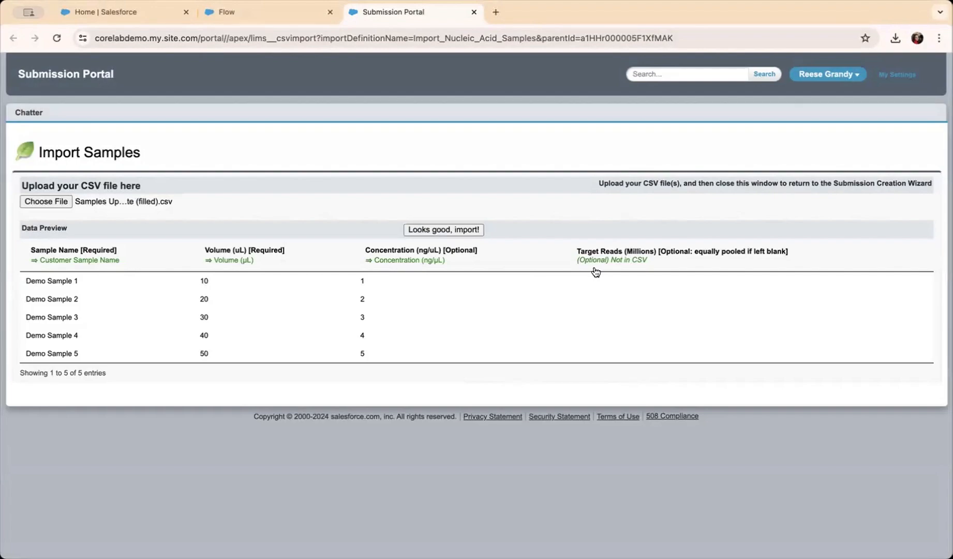
pyautogui.click(461, 229)
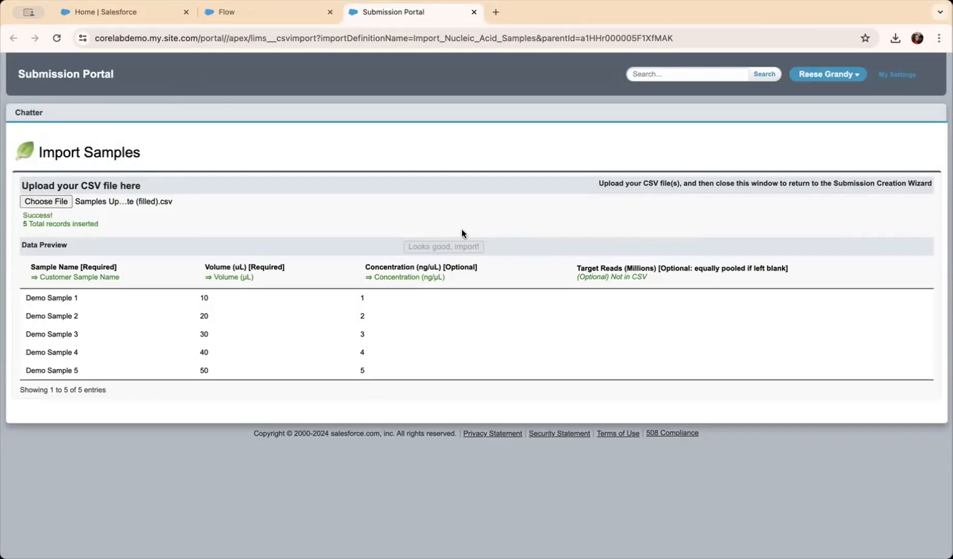
pyautogui.click(474, 11)
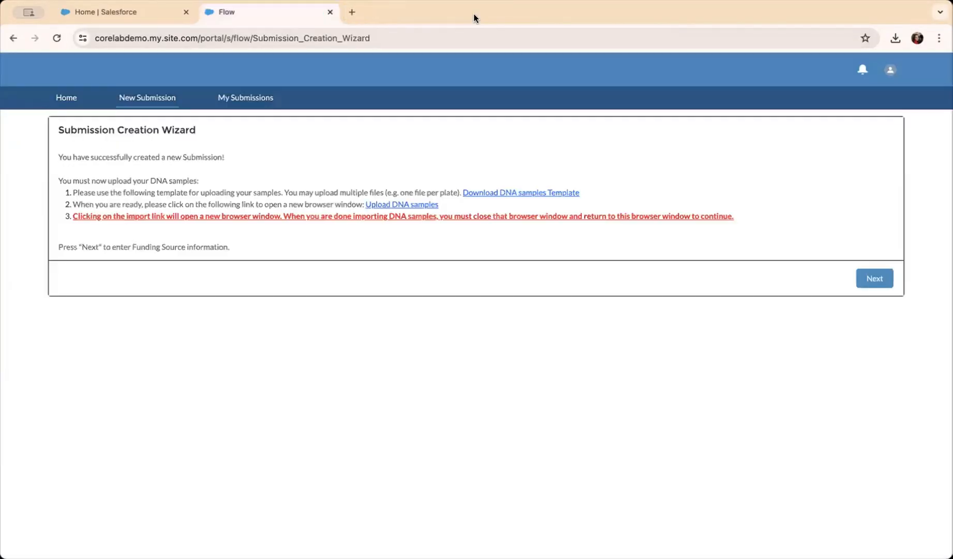
pyautogui.click(875, 279)
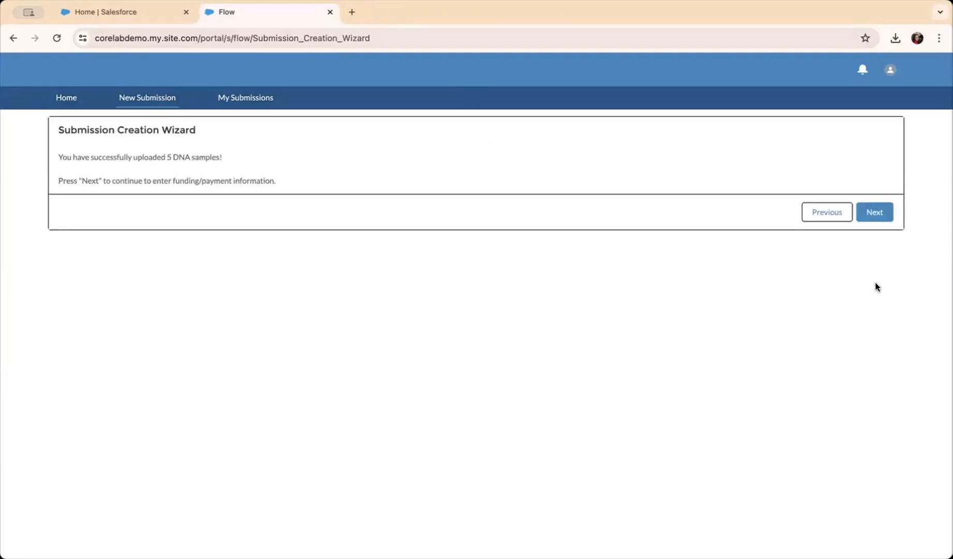
# - Select the existing Dave Bio Grant 1 funding source and continue through the cost estimate to the quote download page
pyautogui.click(875, 212)
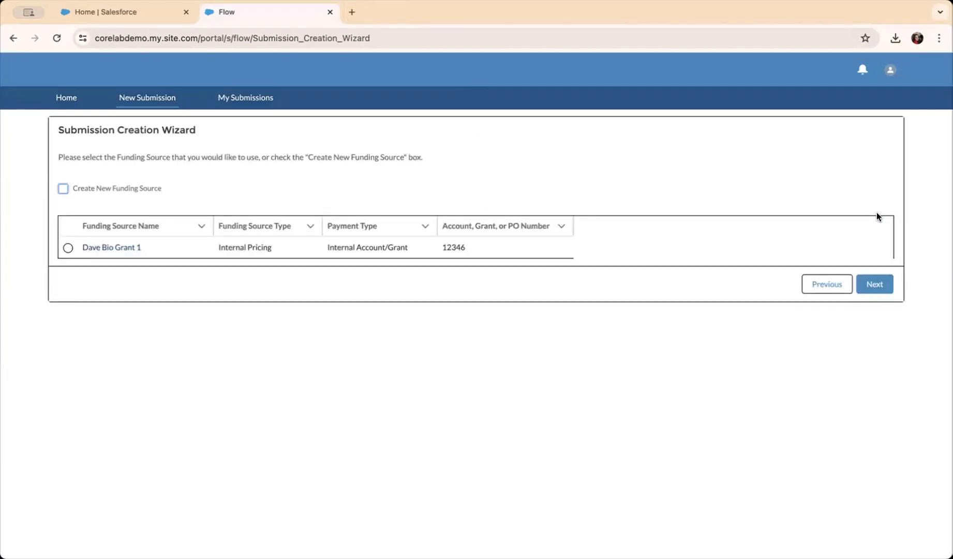
pyautogui.click(68, 247)
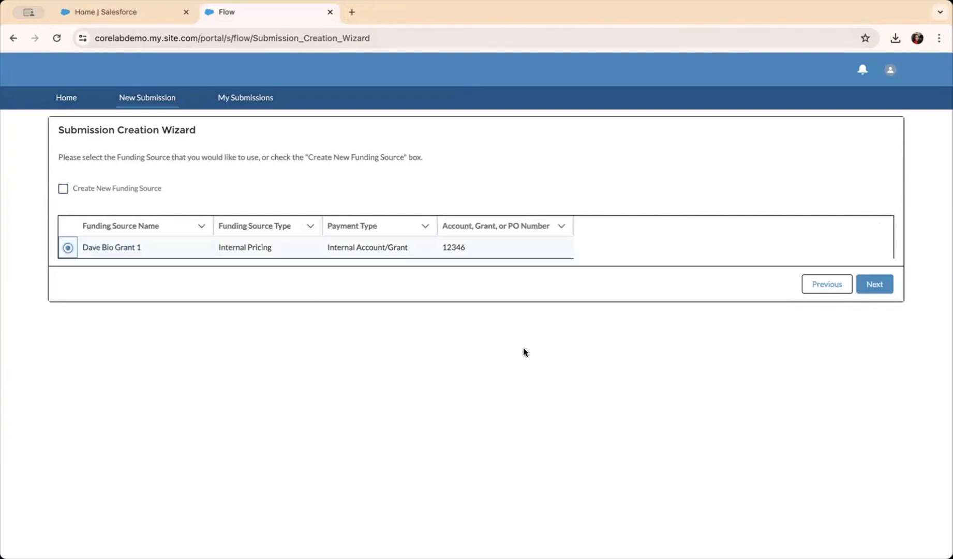
pyautogui.click(868, 286)
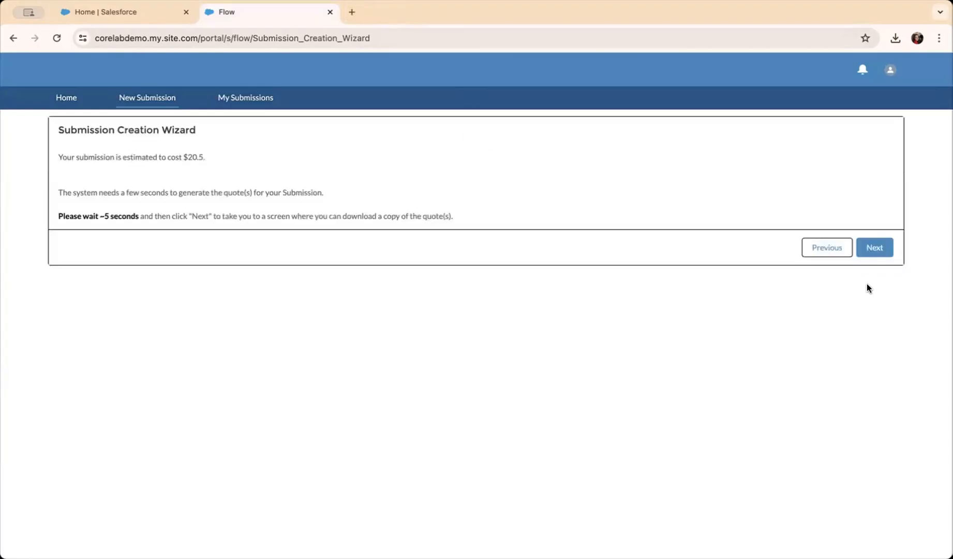
pyautogui.click(876, 249)
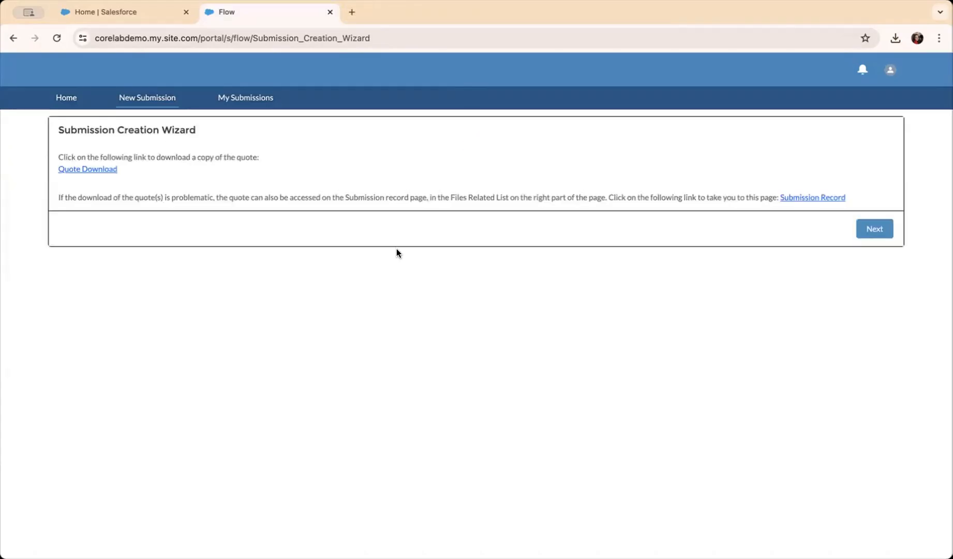
# - Download the submission's quote, review the cost estimate PDF, and return to the creation wizard
pyautogui.click(109, 170)
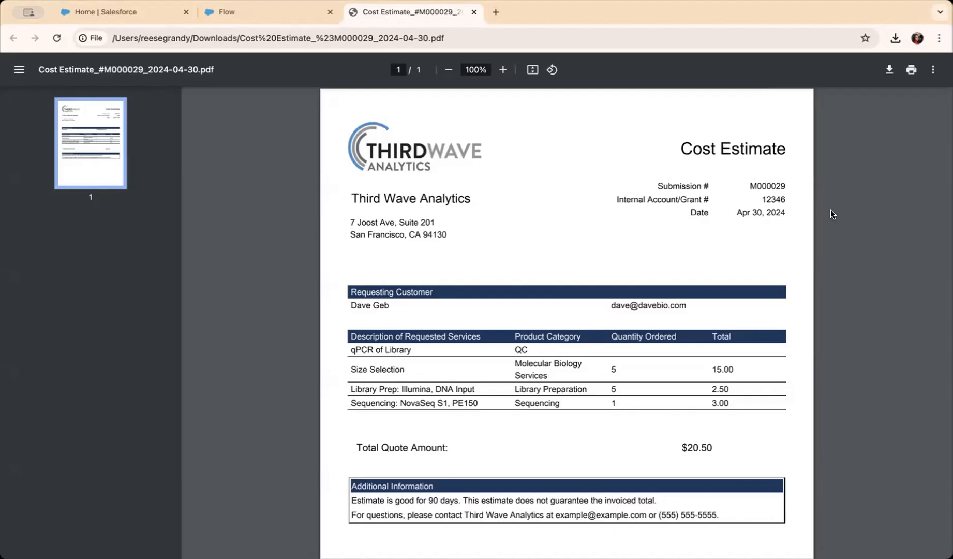
pyautogui.scroll(-3, 831, 211)
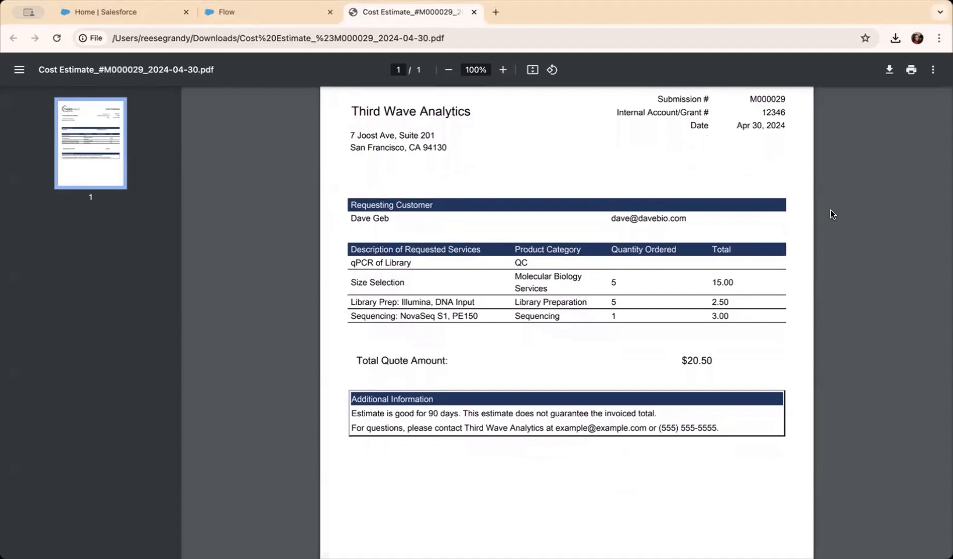
pyautogui.scroll(-4, 830, 210)
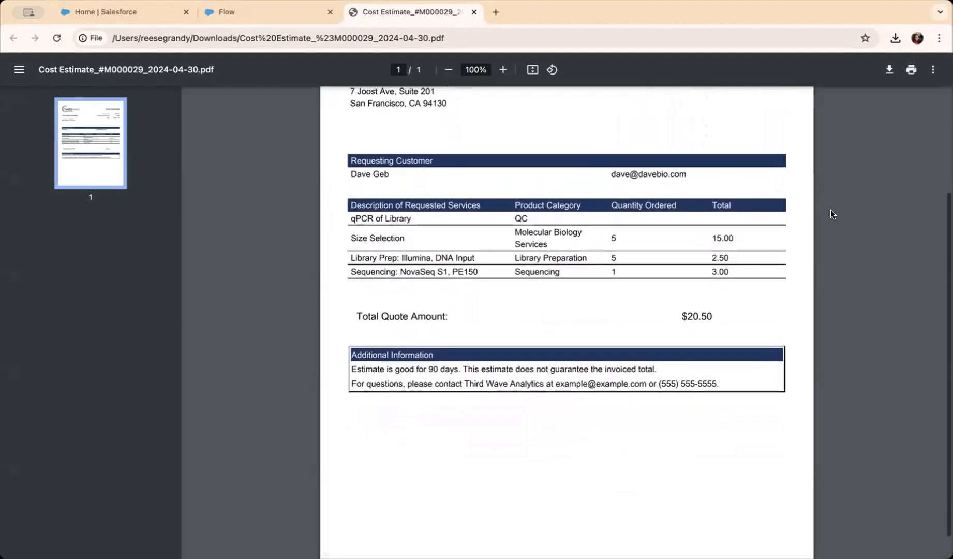
pyautogui.scroll(8, 831, 210)
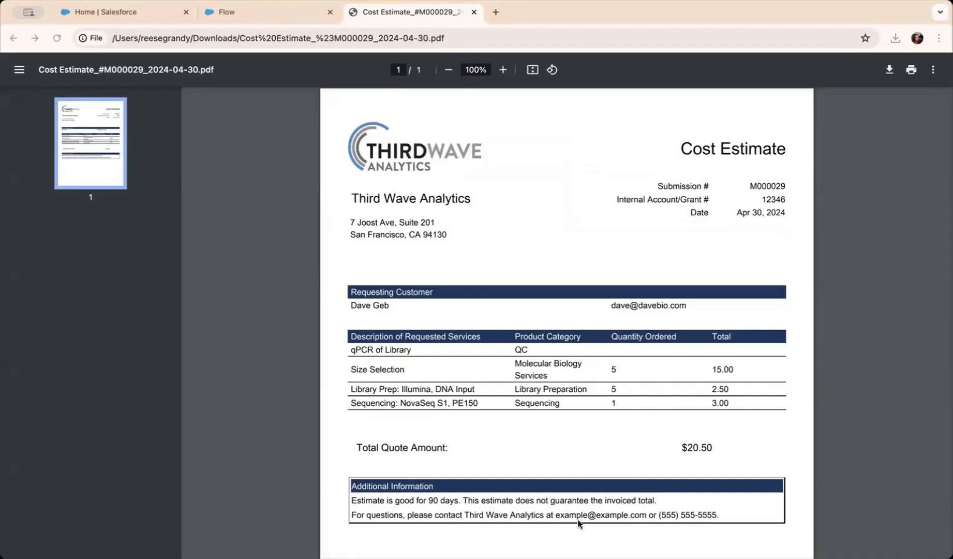
pyautogui.click(274, 19)
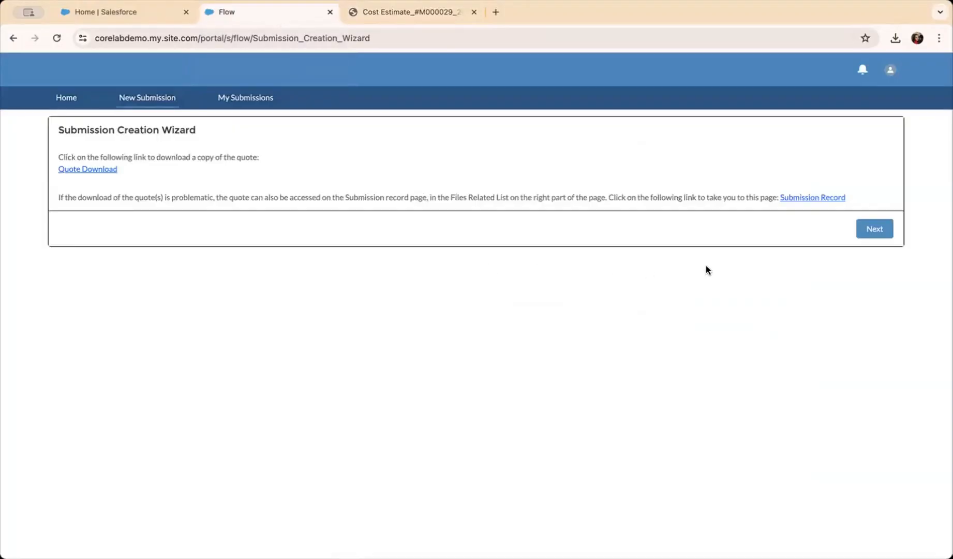
# - Set the shipping method to Ship to Lab without further shipping details, and generate the sample manifest
pyautogui.click(865, 227)
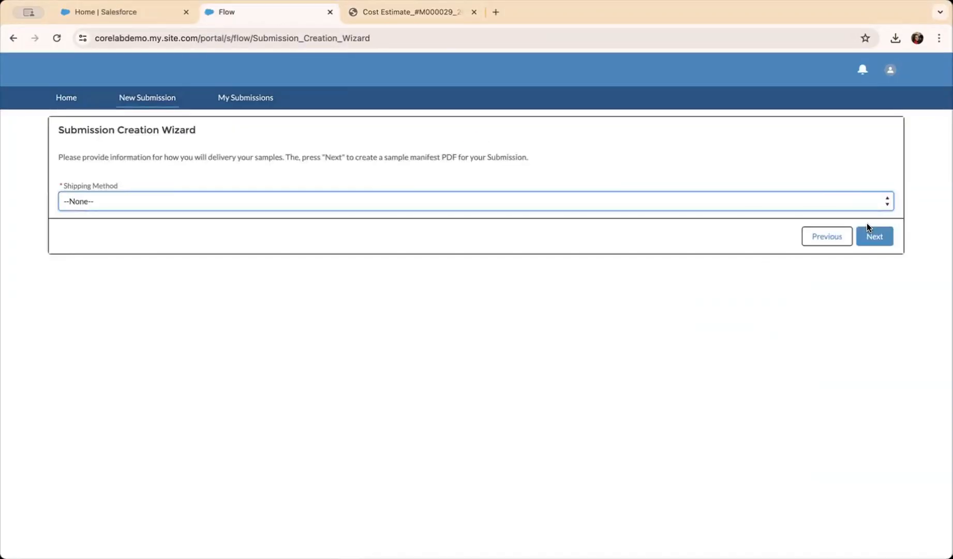
pyautogui.click(821, 200)
pyautogui.click(793, 228)
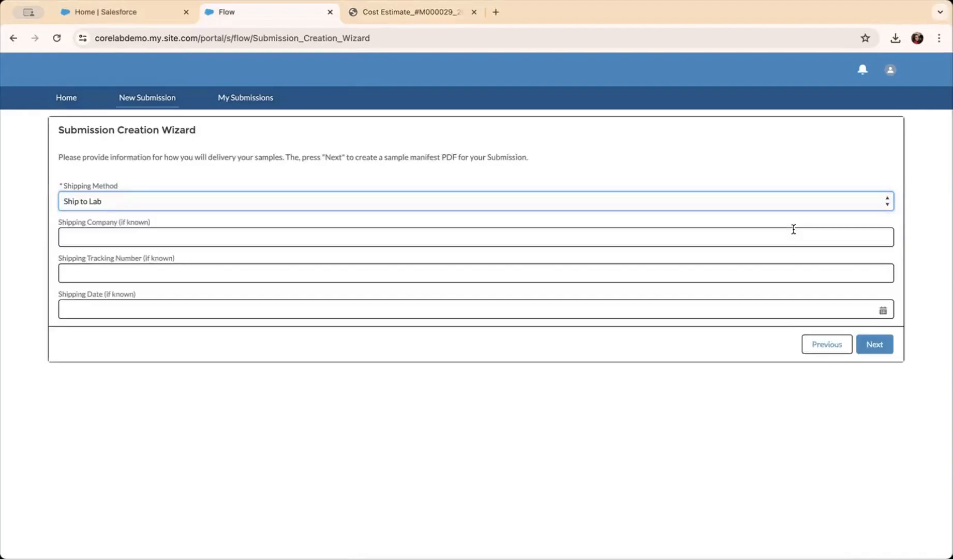
pyautogui.click(532, 496)
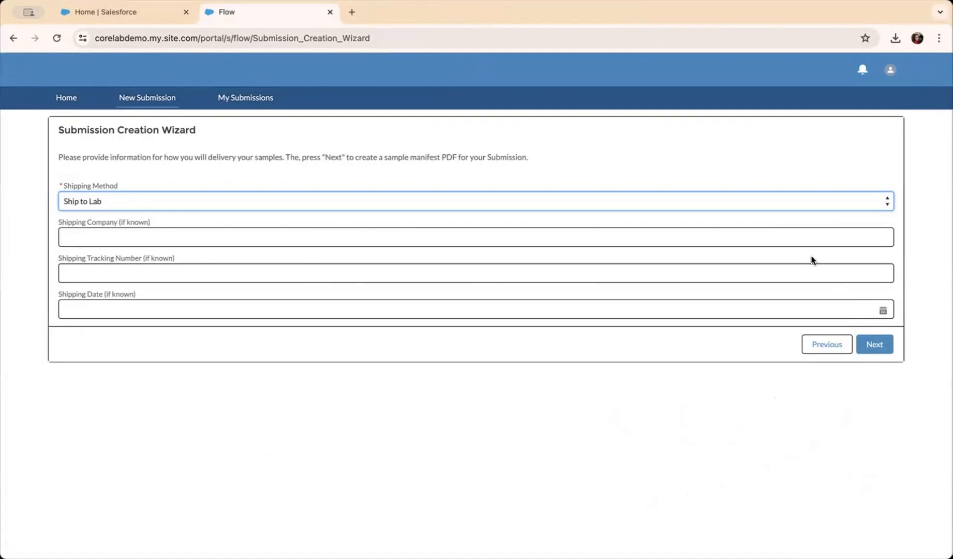
pyautogui.click(879, 343)
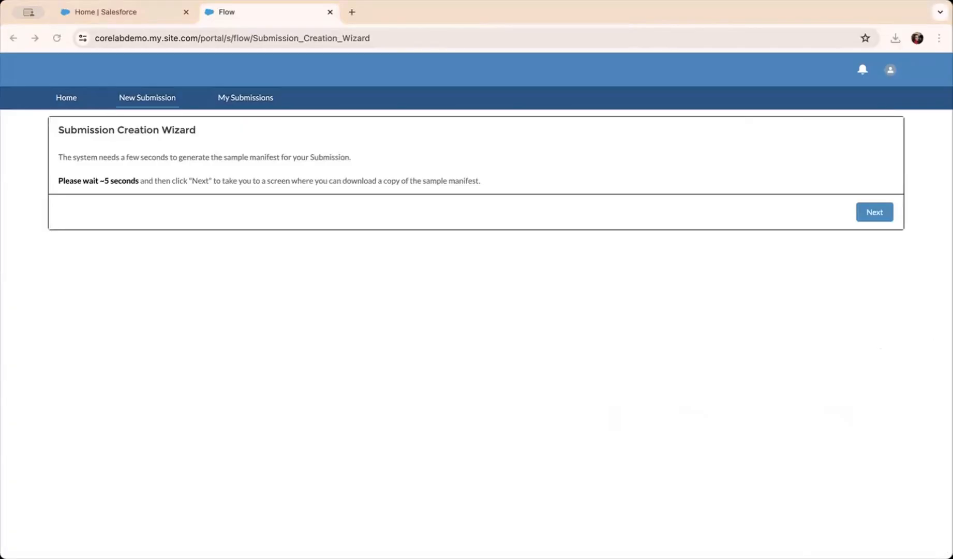
pyautogui.click(858, 214)
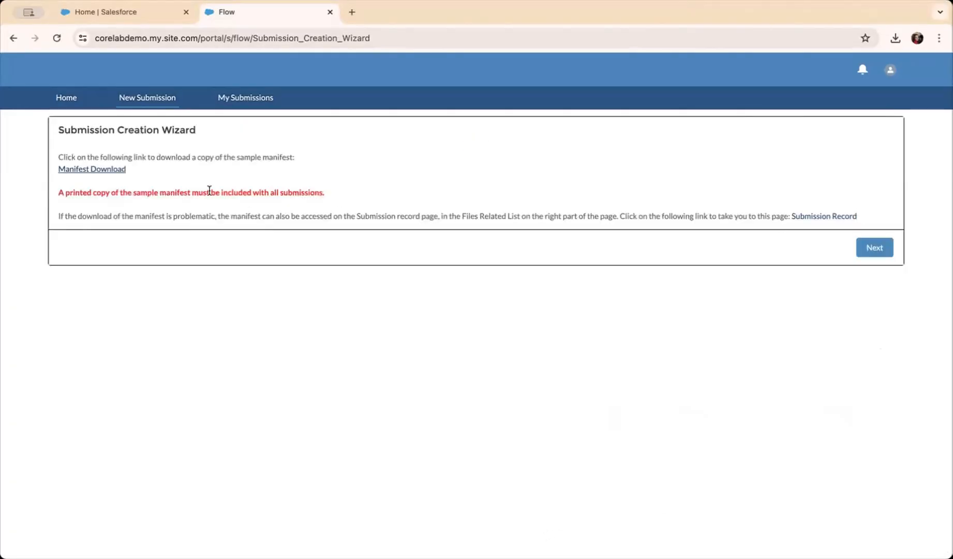
# - Download the sample manifest, review both pages of the PDF, and close it
pyautogui.click(115, 169)
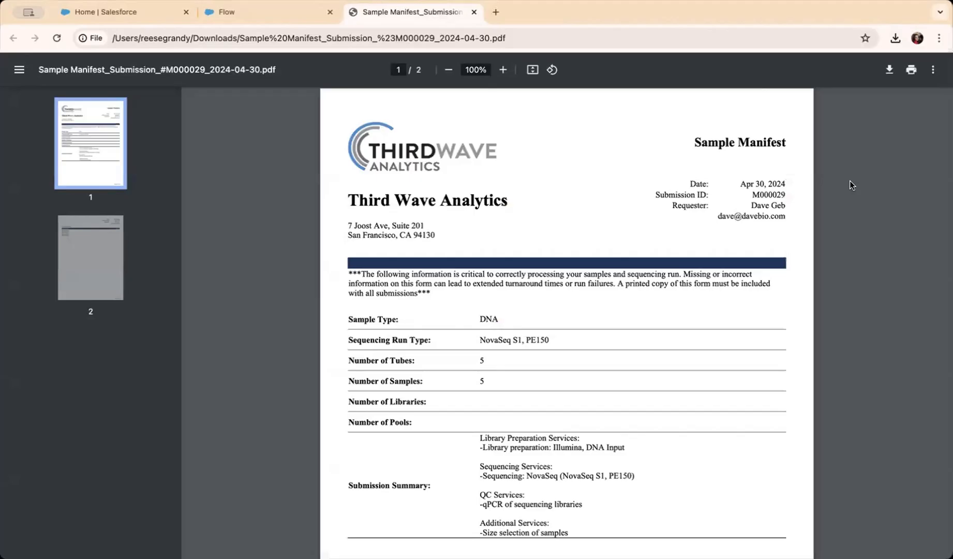
pyautogui.scroll(-2, 850, 181)
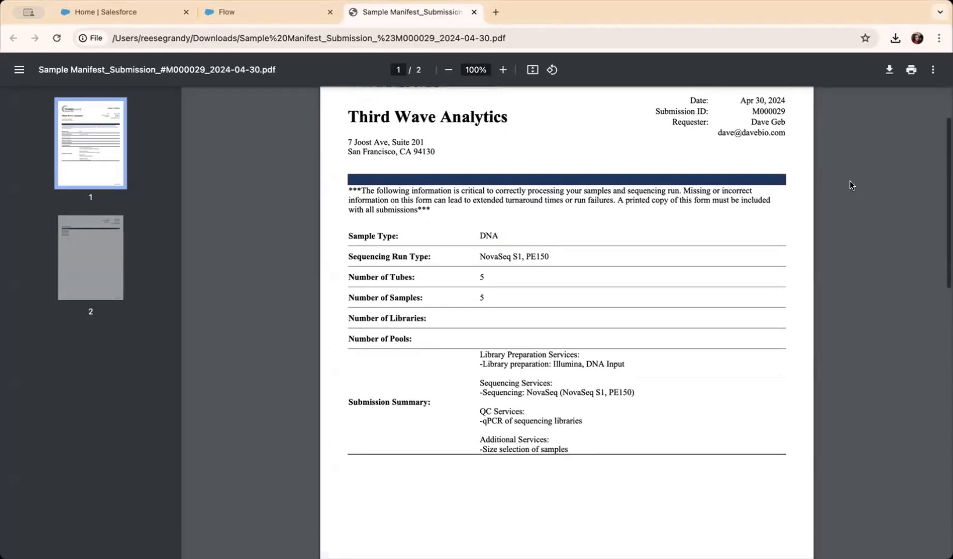
pyautogui.scroll(-5, 846, 292)
pyautogui.scroll(-5, 847, 292)
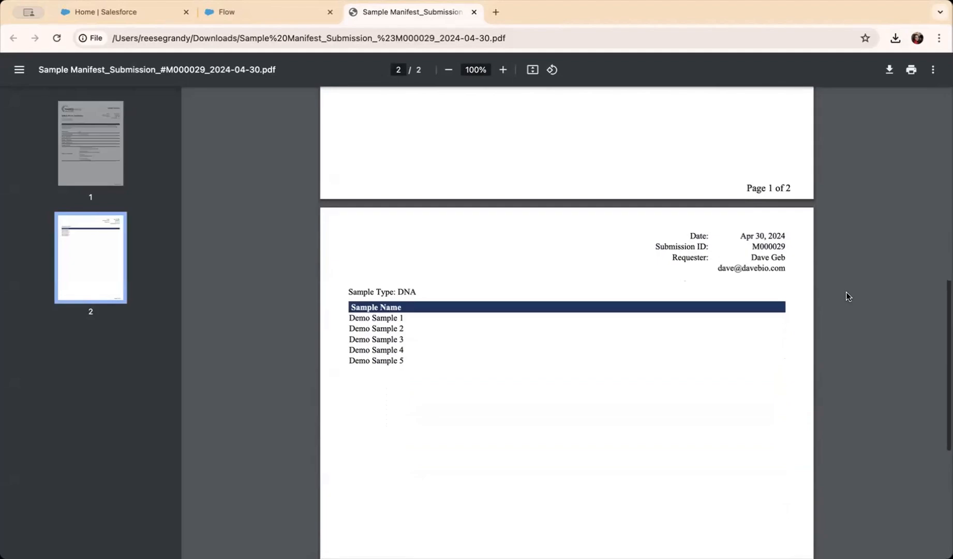
pyautogui.press('super+w')
# - Skip the additional file upload, submit the submission for approval, and finish the wizard
pyautogui.click(863, 251)
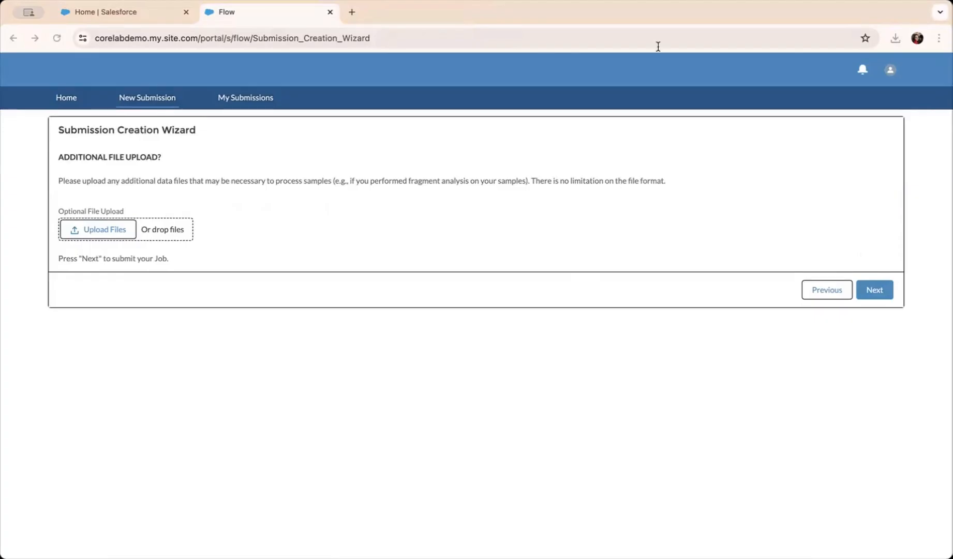
pyautogui.click(650, 11)
pyautogui.click(869, 294)
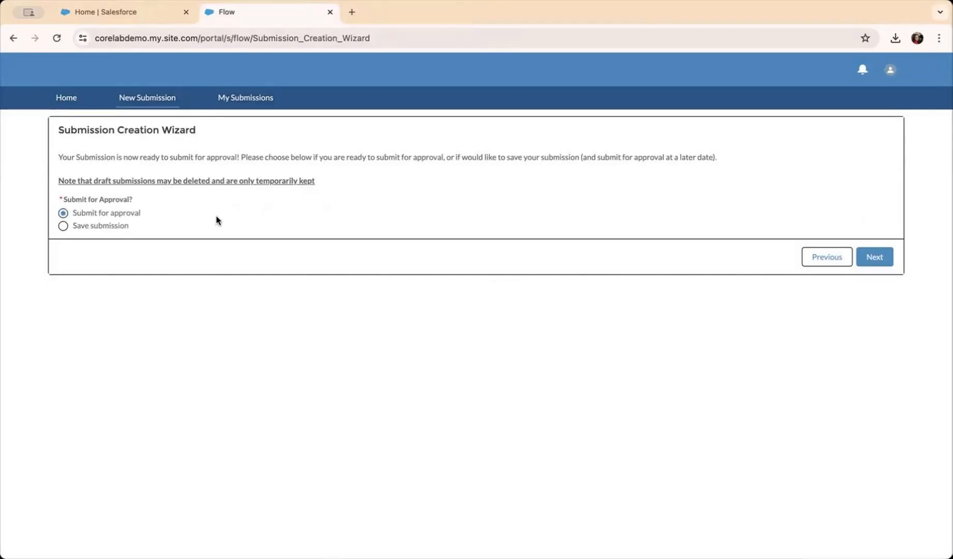
pyautogui.click(872, 261)
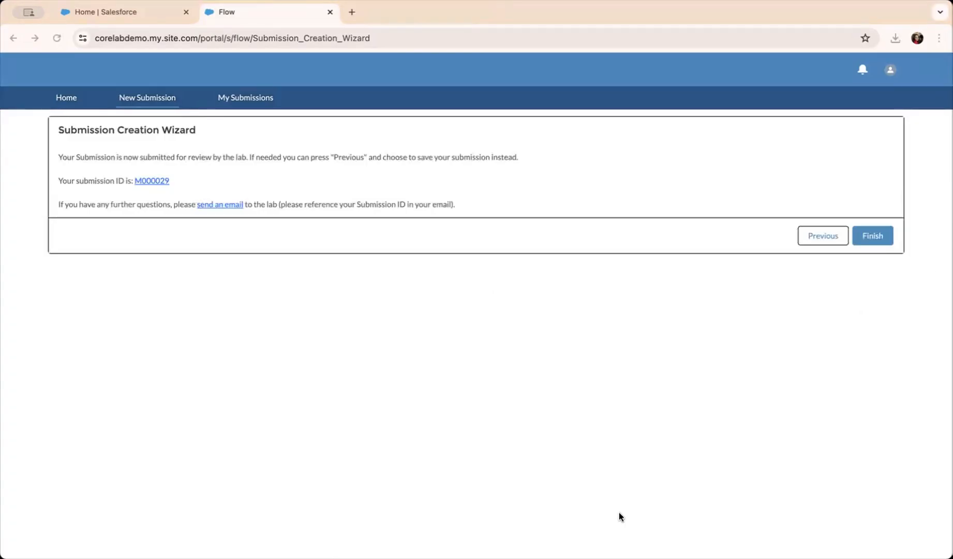
pyautogui.click(870, 234)
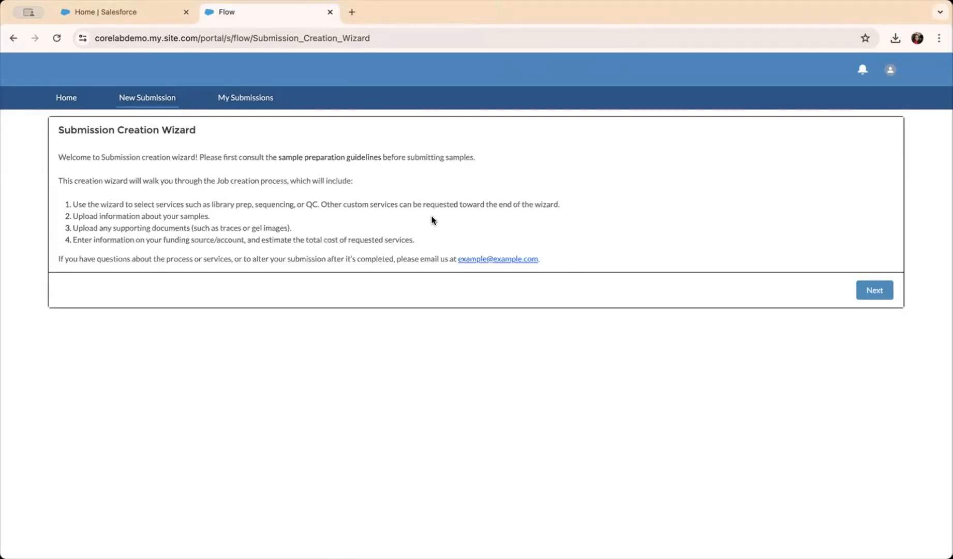
# - Switch to Salesforce Sample Management and open the newly submitted submission's record from the recently viewed submissions
pyautogui.click(158, 20)
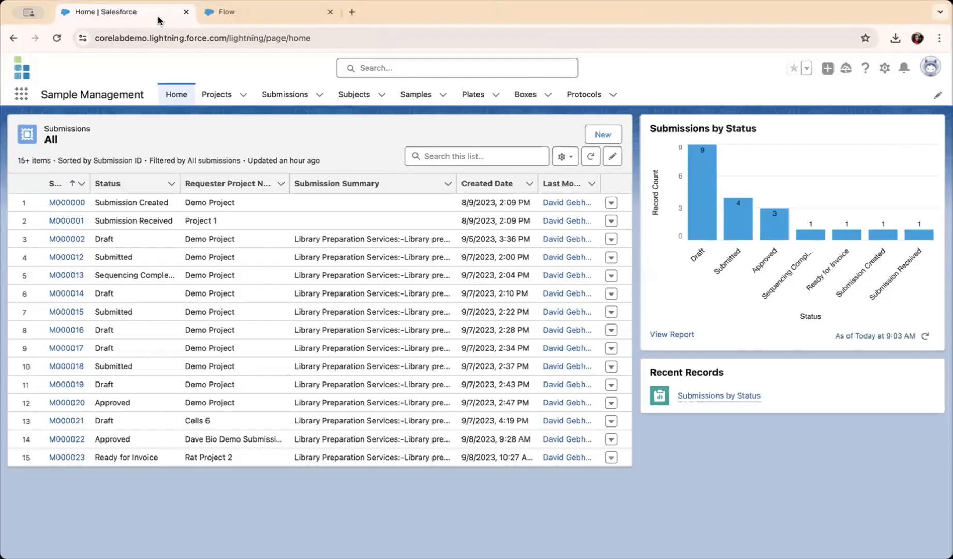
pyautogui.click(276, 97)
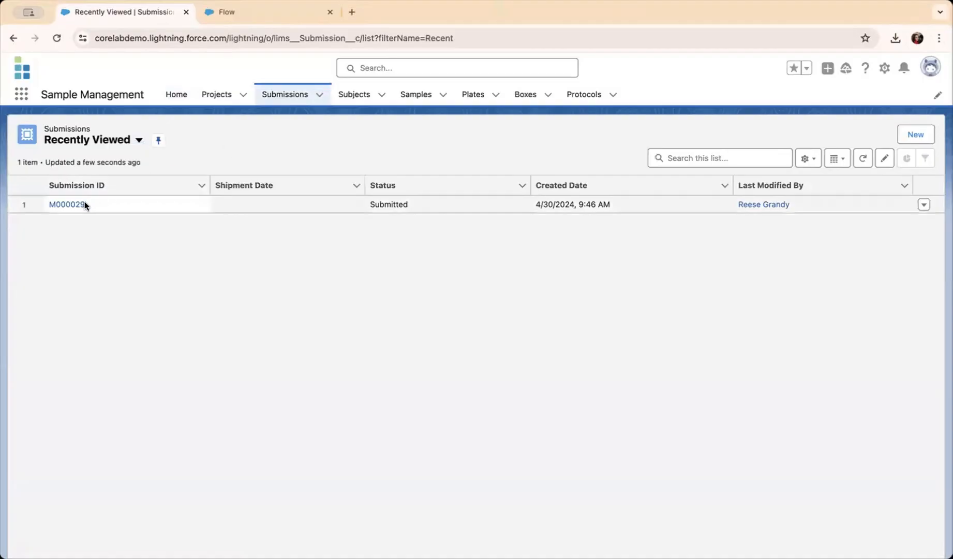
pyautogui.click(68, 205)
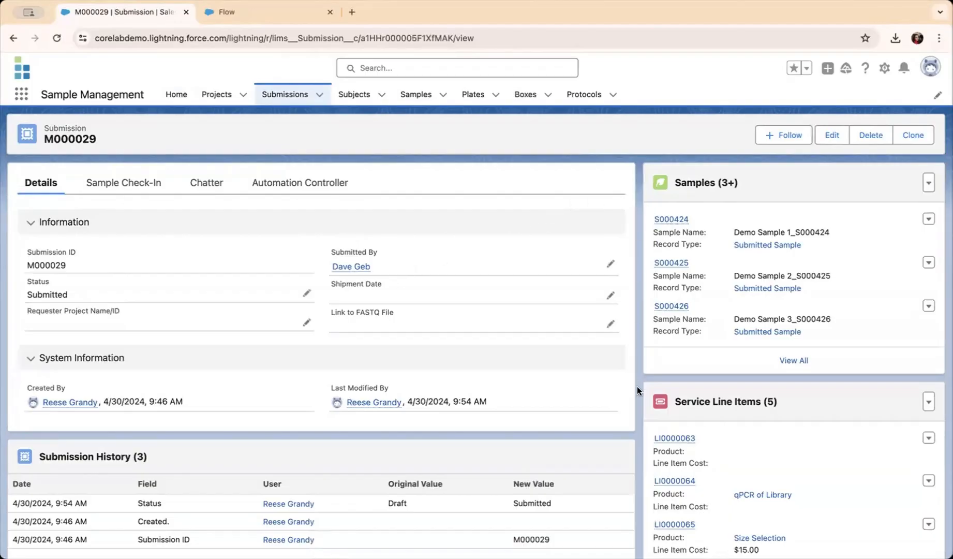
# - Examine the submission's service line items, preview both pages of the attached sample manifest PDF, and close the preview
pyautogui.scroll(-5, 637, 409)
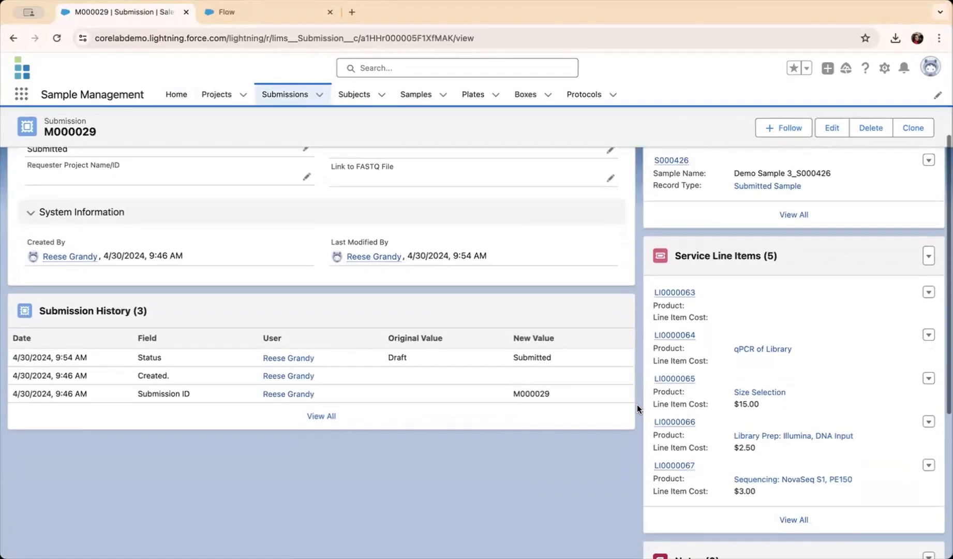
pyautogui.scroll(-6, 637, 408)
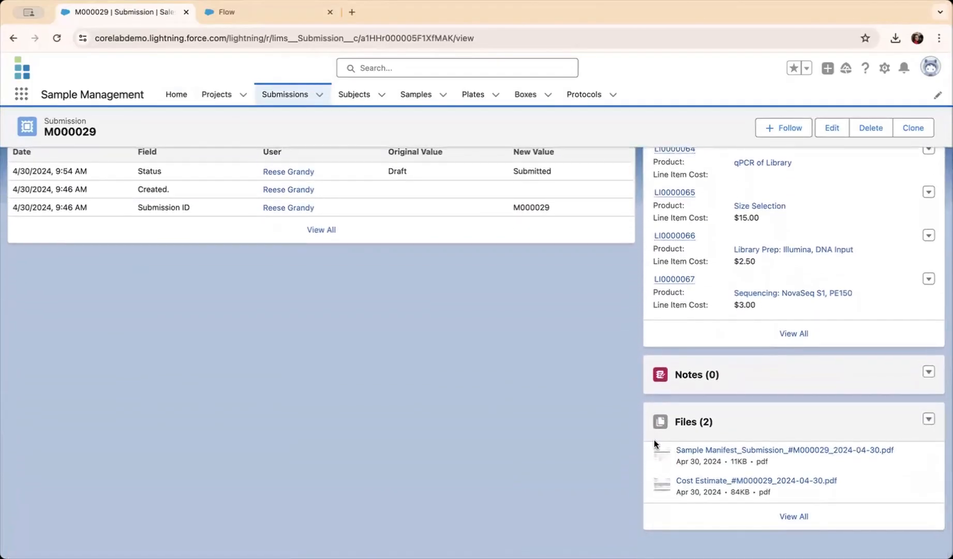
pyautogui.click(687, 454)
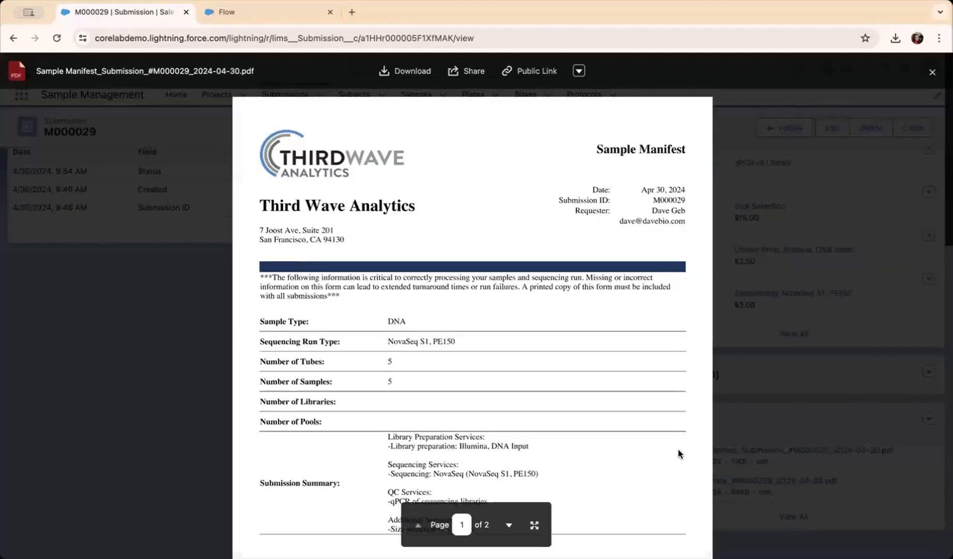
pyautogui.scroll(-10, 615, 441)
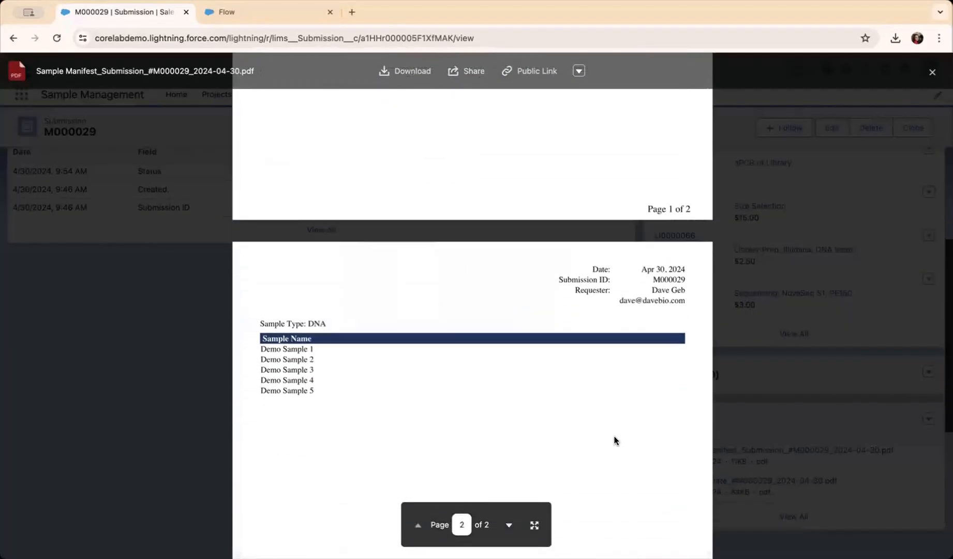
pyautogui.click(730, 538)
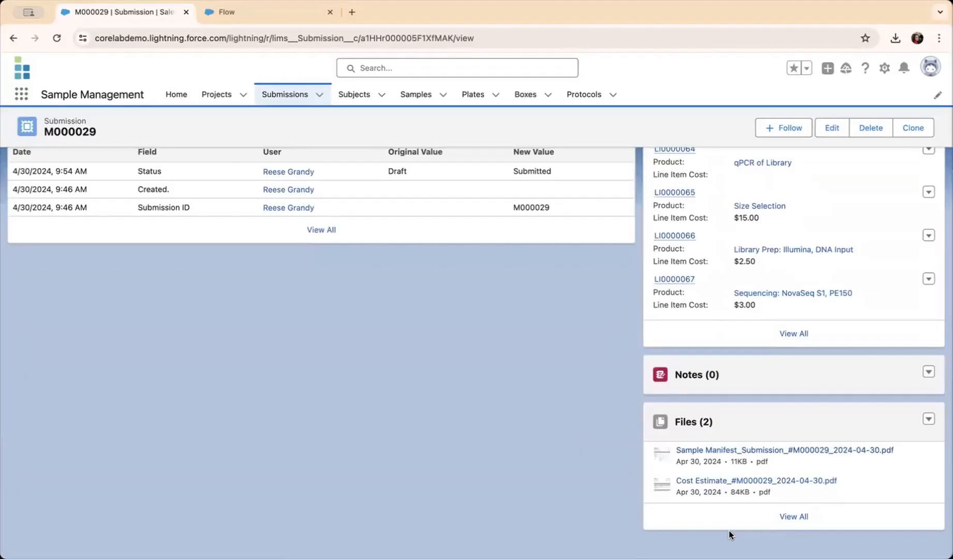
# - Preview the attached cost estimate PDF, check its requested services and total, and return to the submission's details
pyautogui.click(706, 482)
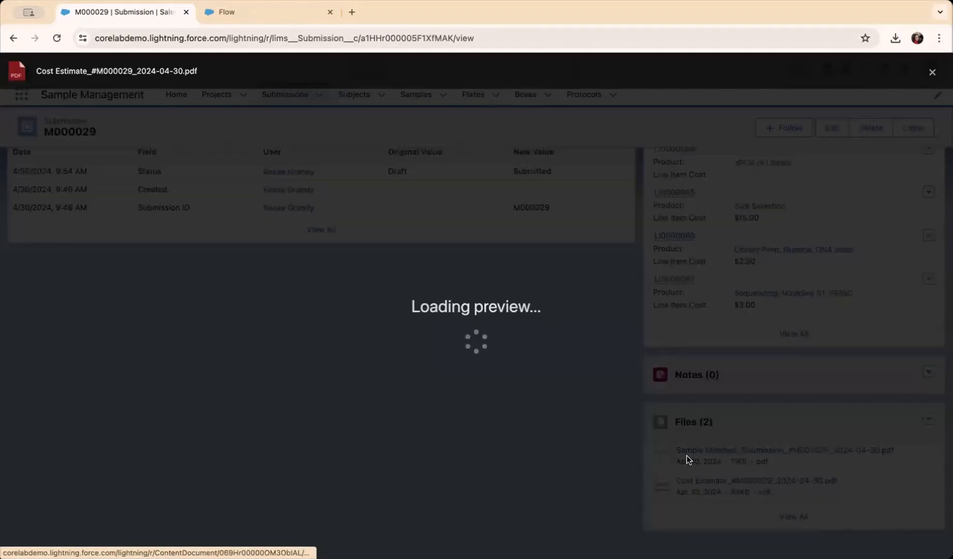
pyautogui.scroll(-3, 687, 455)
pyautogui.scroll(-1, 686, 456)
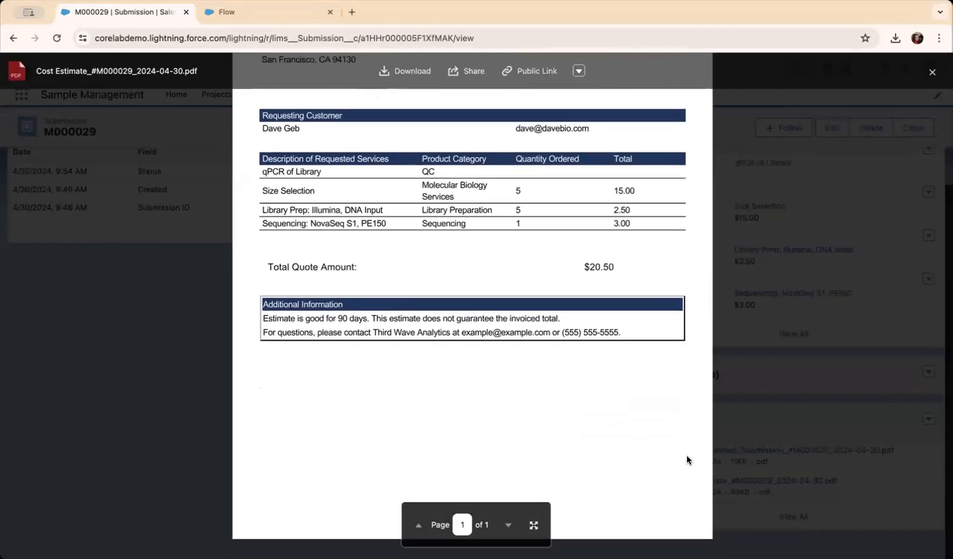
pyautogui.scroll(4, 686, 455)
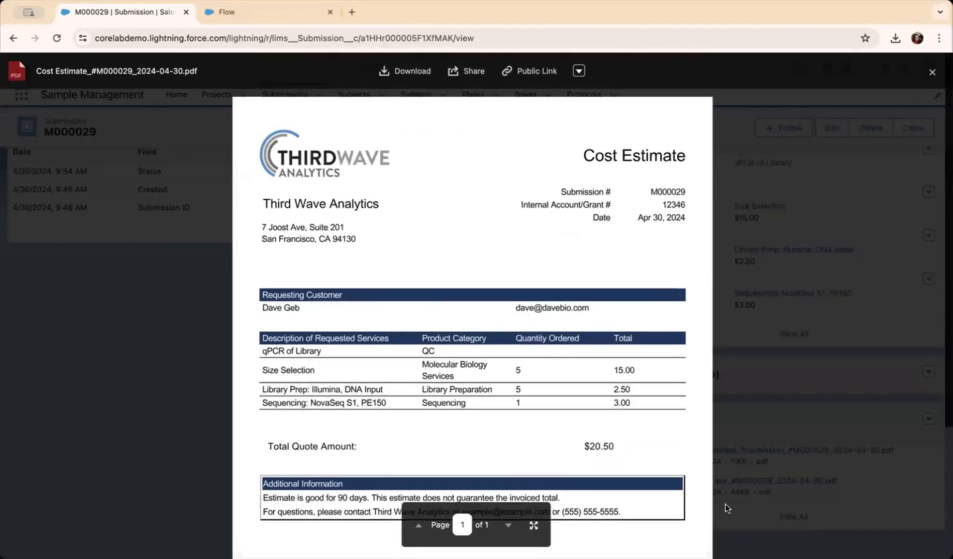
pyautogui.click(727, 508)
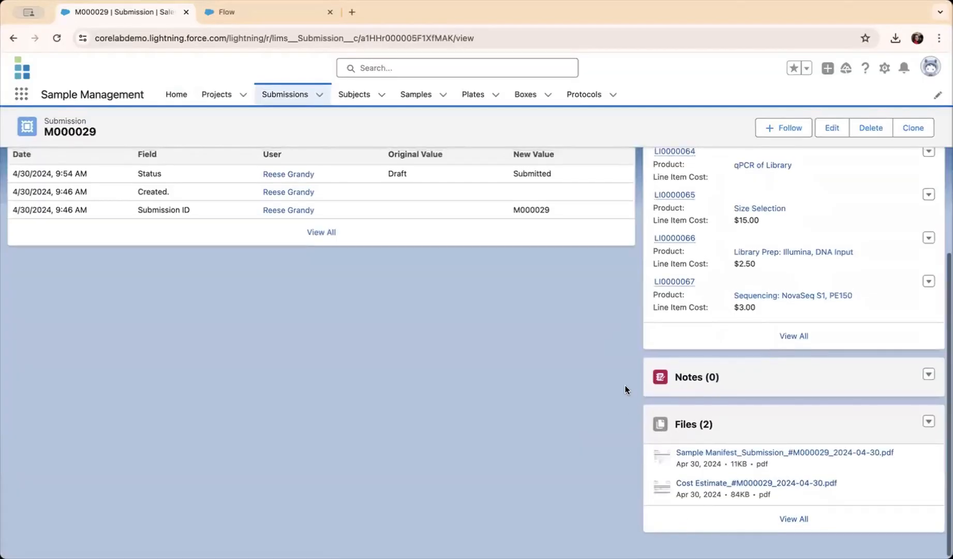
pyautogui.scroll(10, 624, 386)
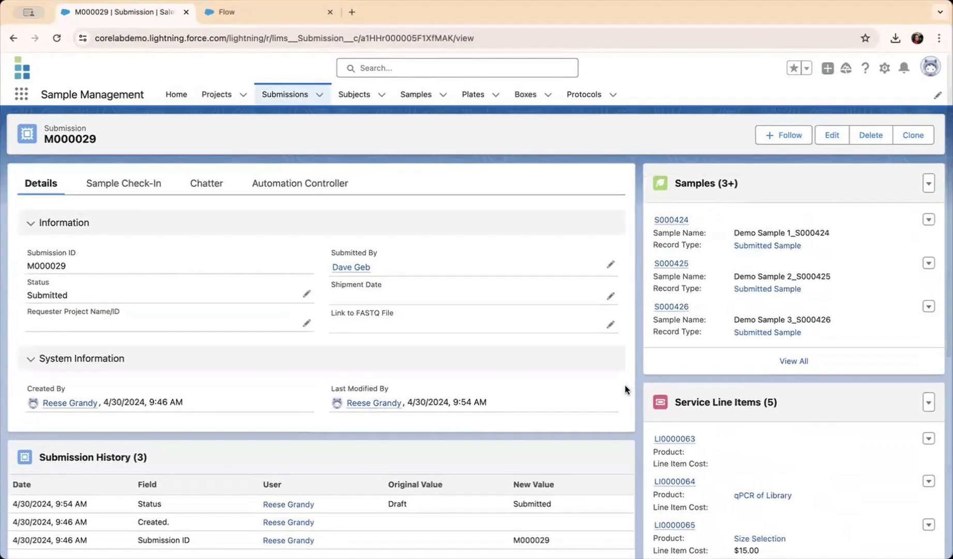